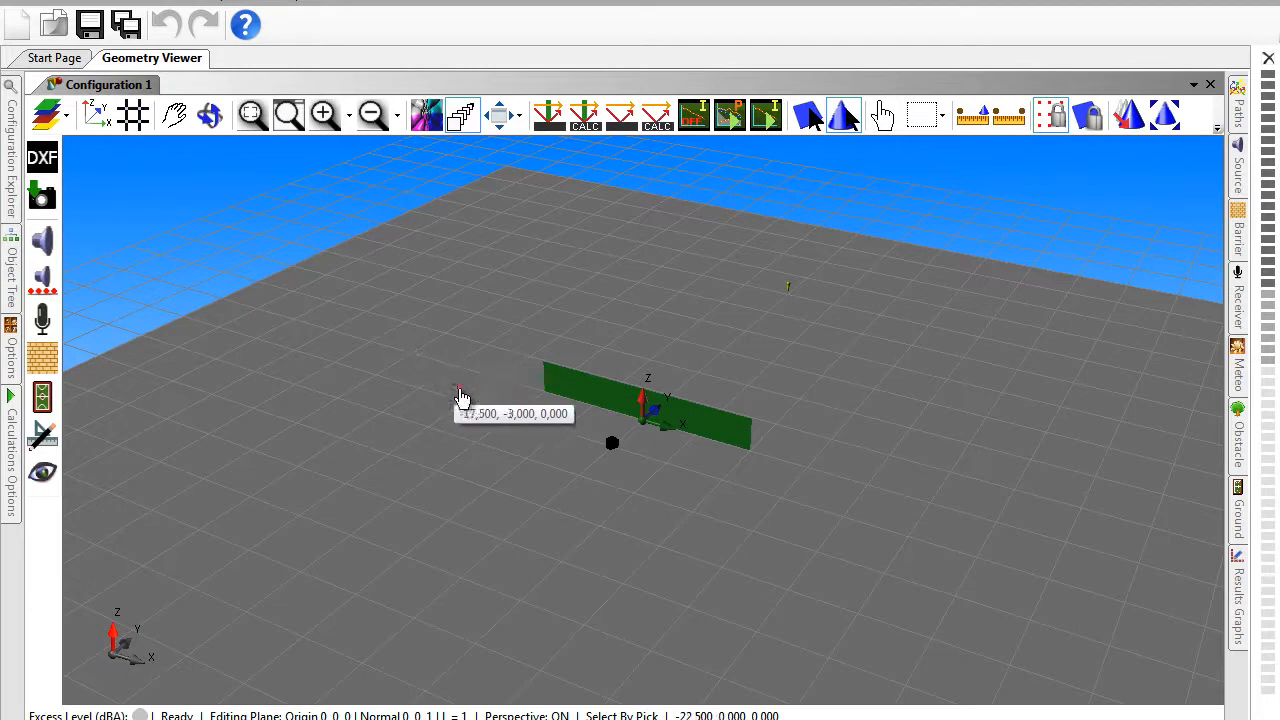
# - Inspect the source, barrier and receiver in the scene, and open the barrier's properties so they stay pinned in view
pyautogui.click(613, 448)
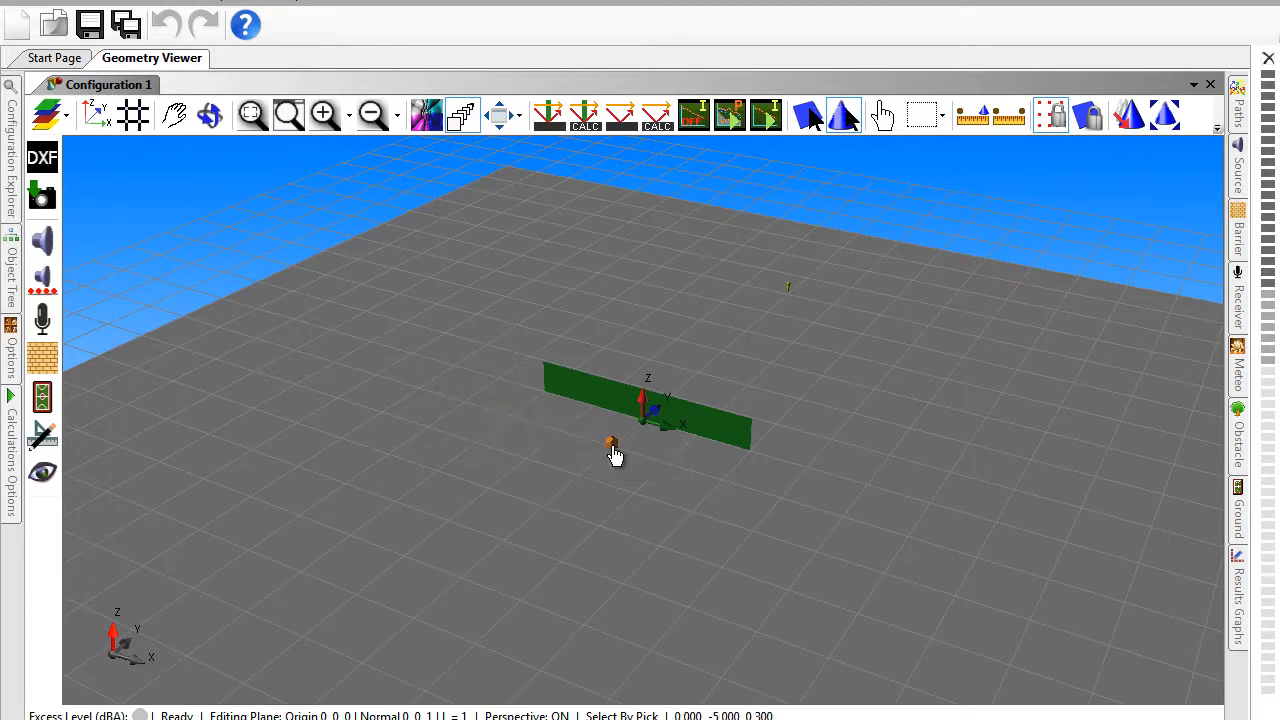
pyautogui.click(679, 428)
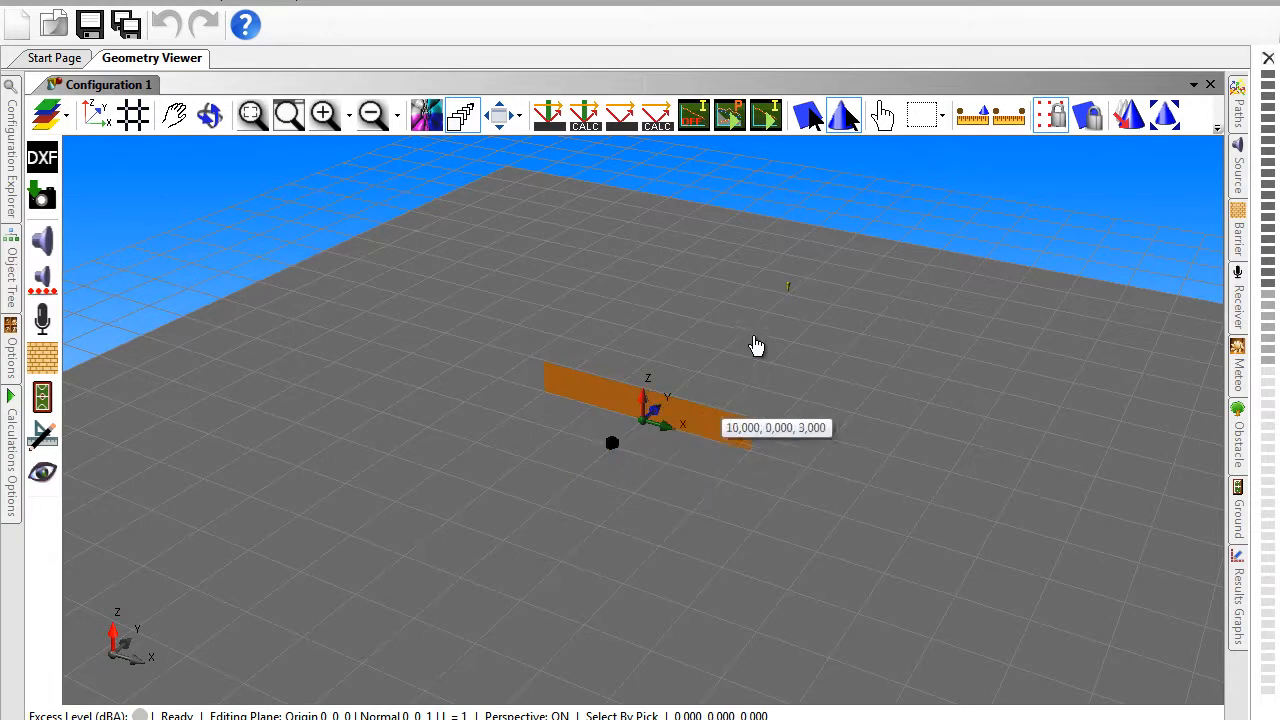
pyautogui.click(791, 297)
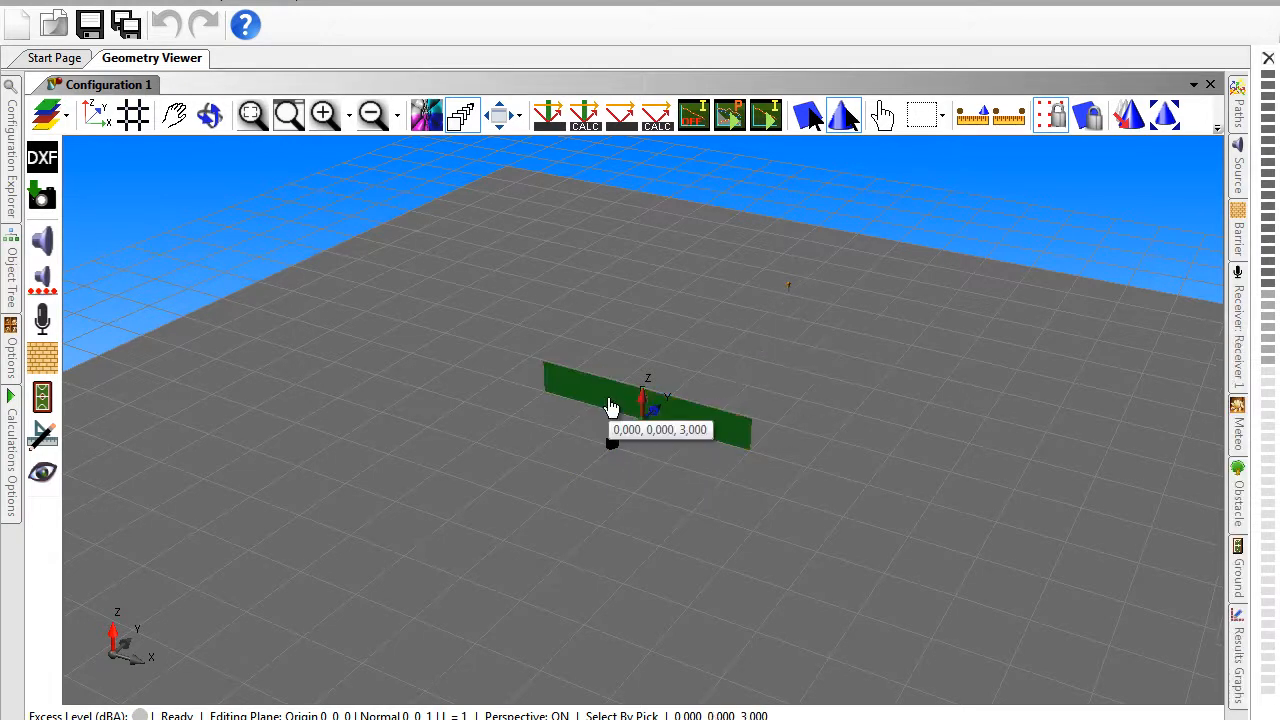
pyautogui.doubleClick(612, 407)
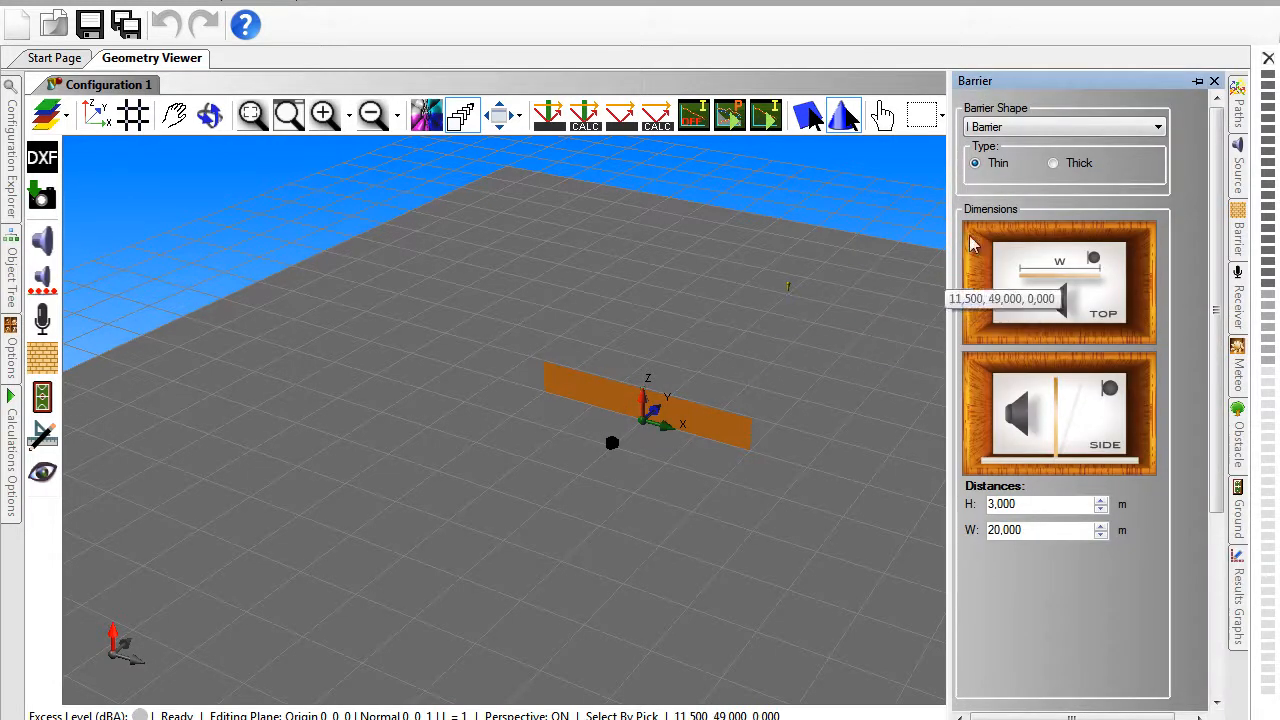
pyautogui.click(1197, 82)
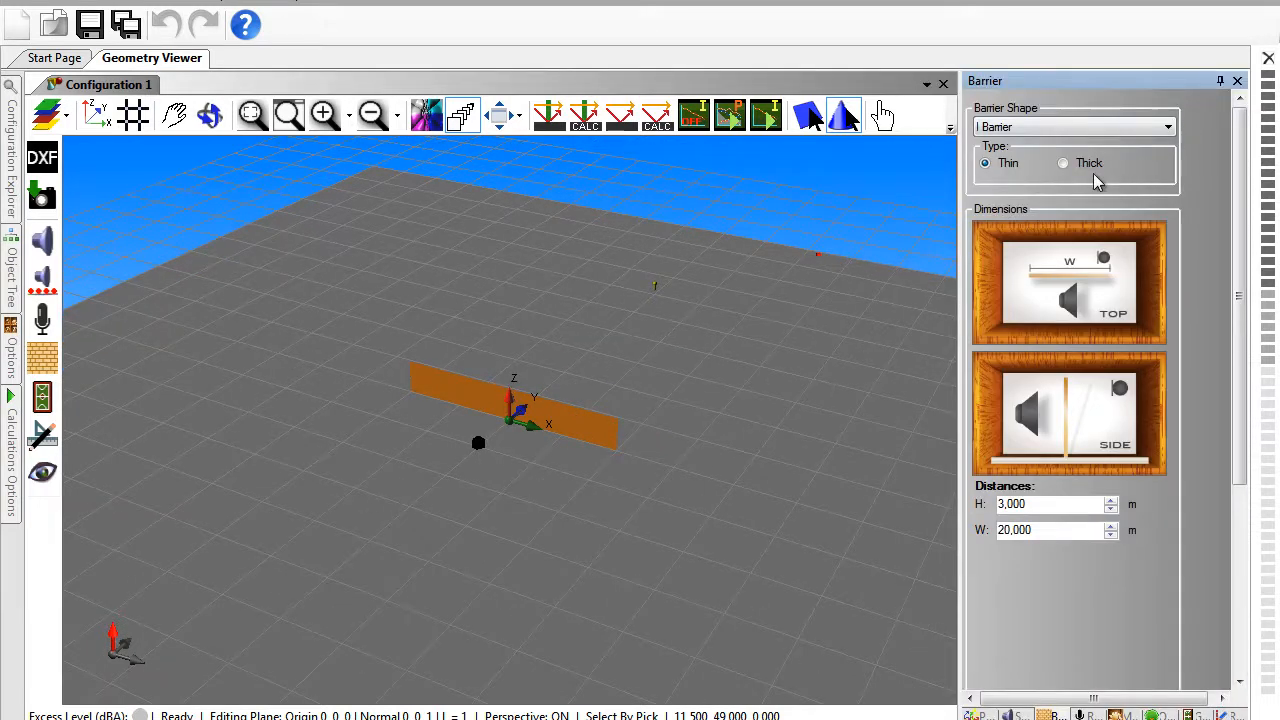
# - Change the barrier's shape to Π Barrier, and switch its type to Thick and back to Thin
pyautogui.click(1168, 128)
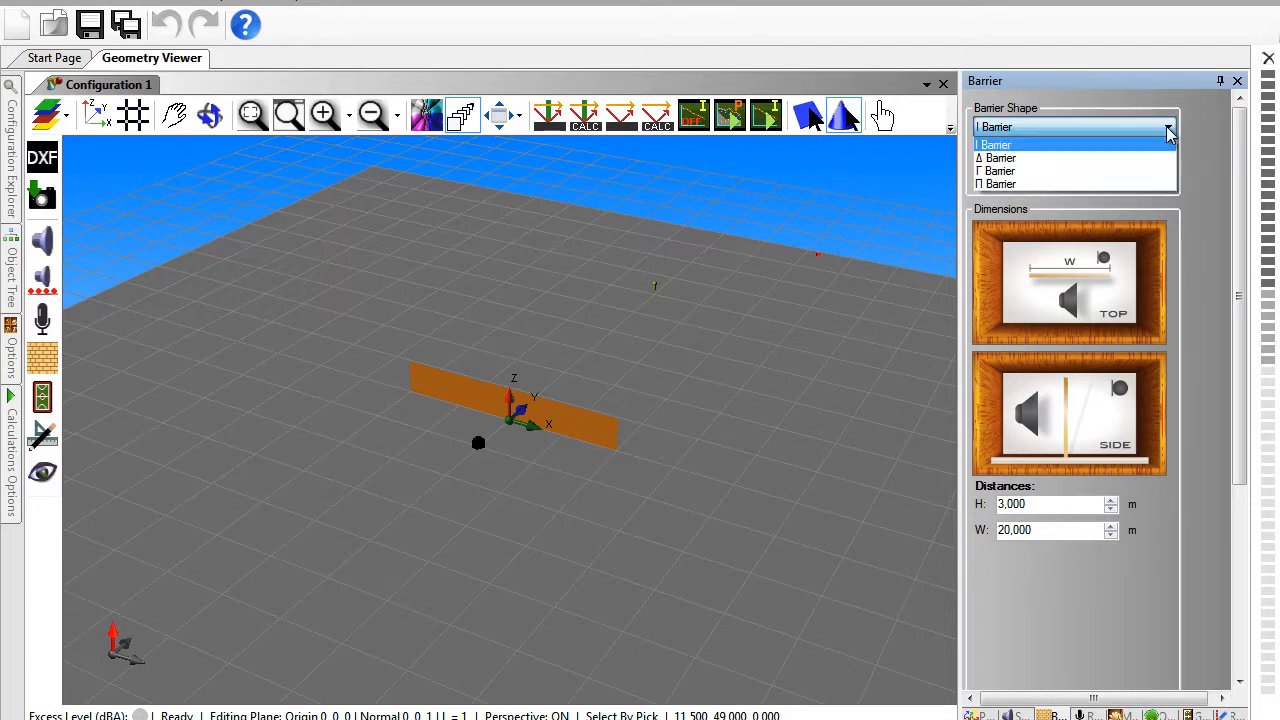
pyautogui.click(1136, 184)
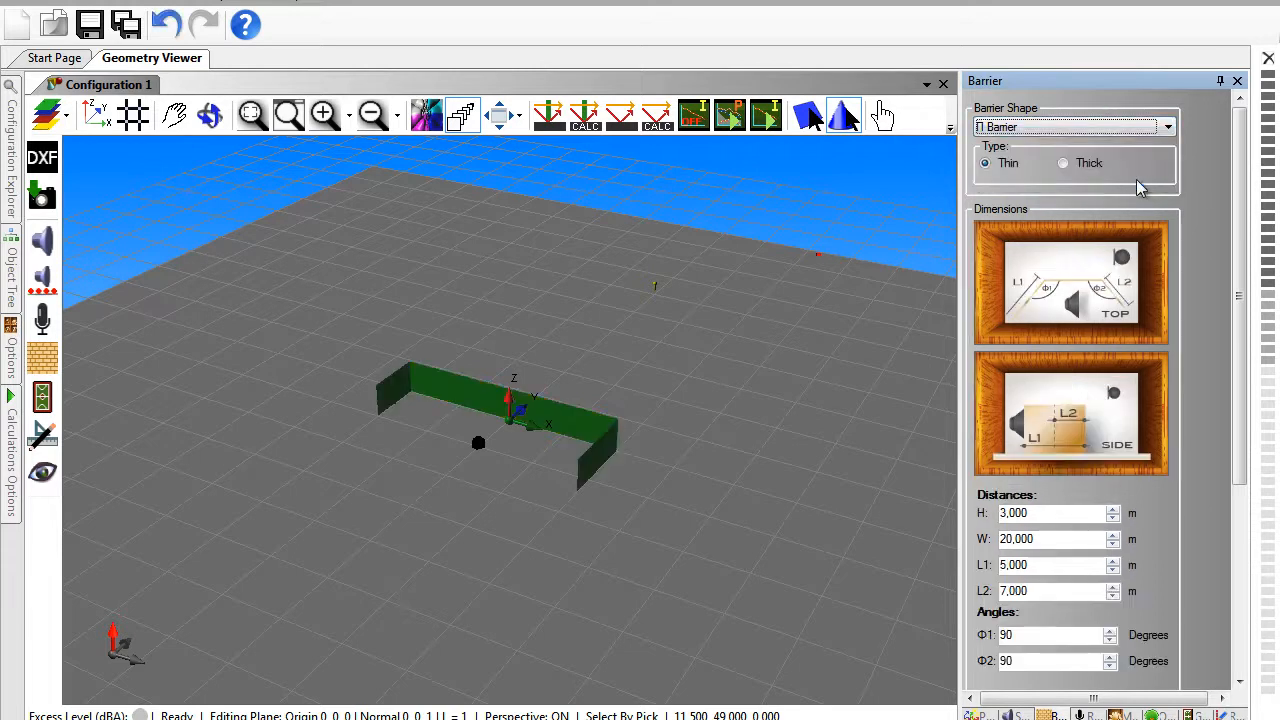
pyautogui.click(1063, 165)
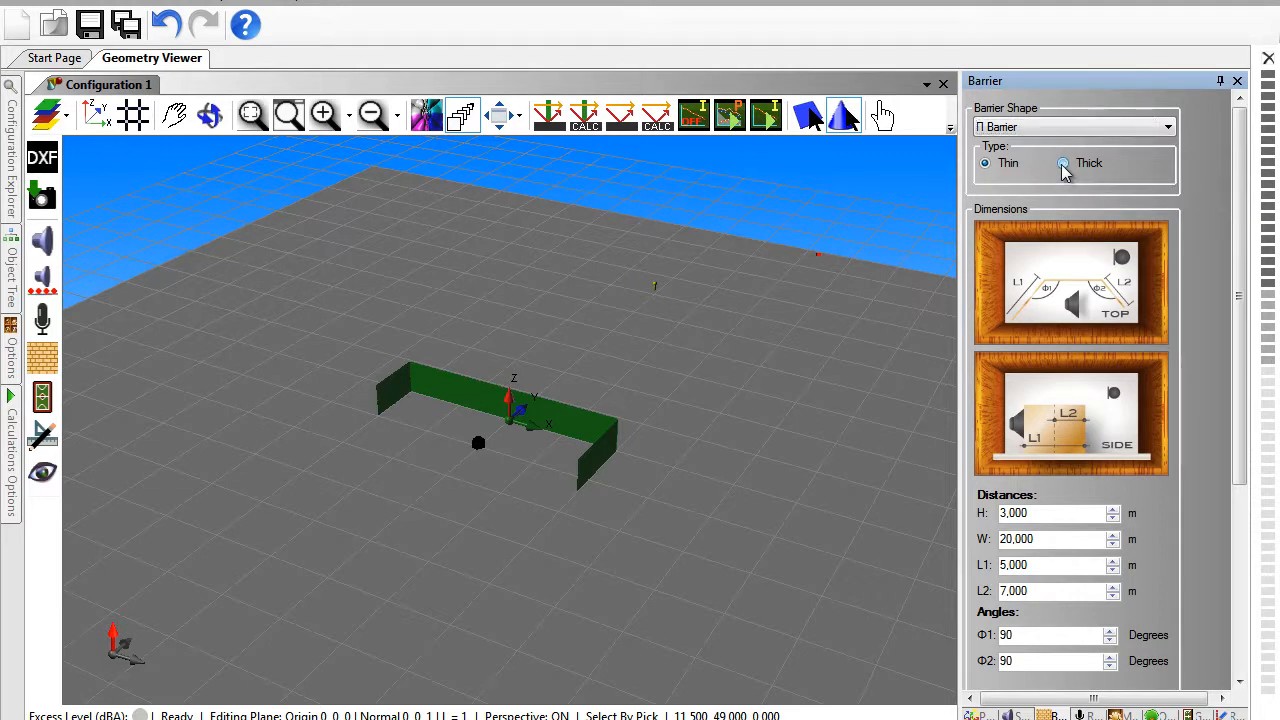
pyautogui.click(985, 164)
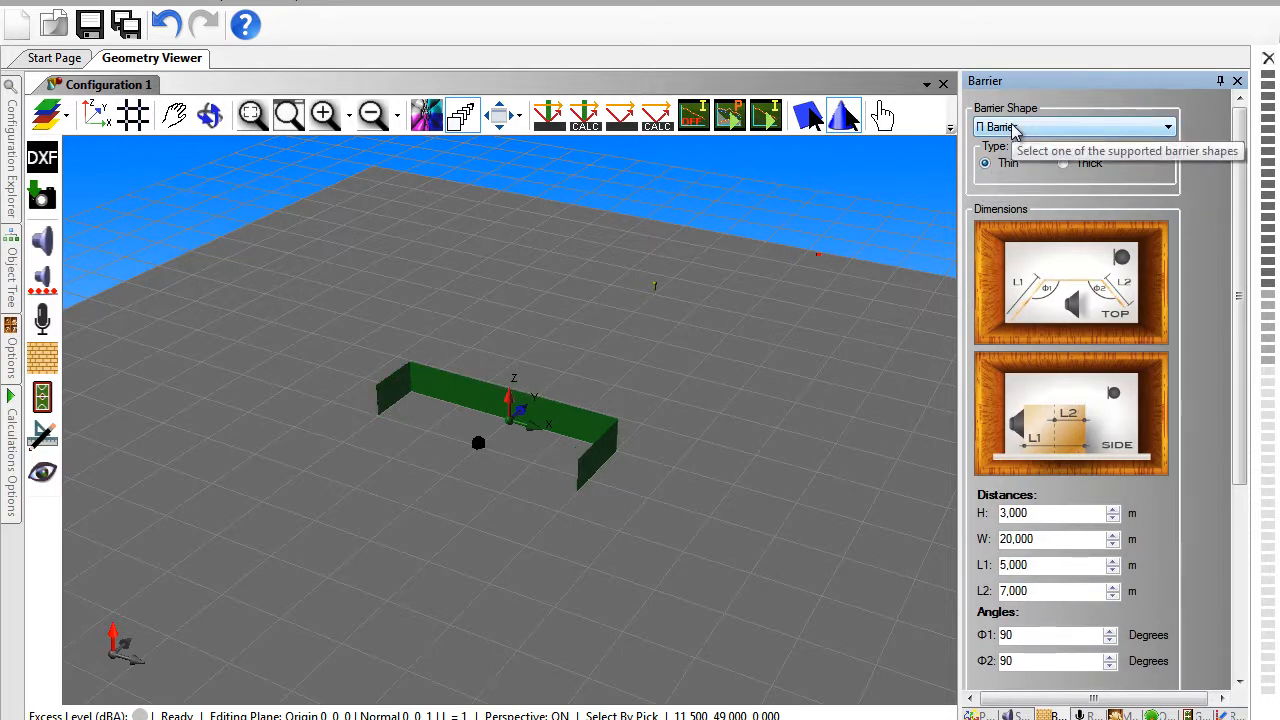
# - Convert the Π-shaped barrier in the scene to a Thick I barrier
pyautogui.click(565, 416)
pyautogui.rightClick(565, 416)
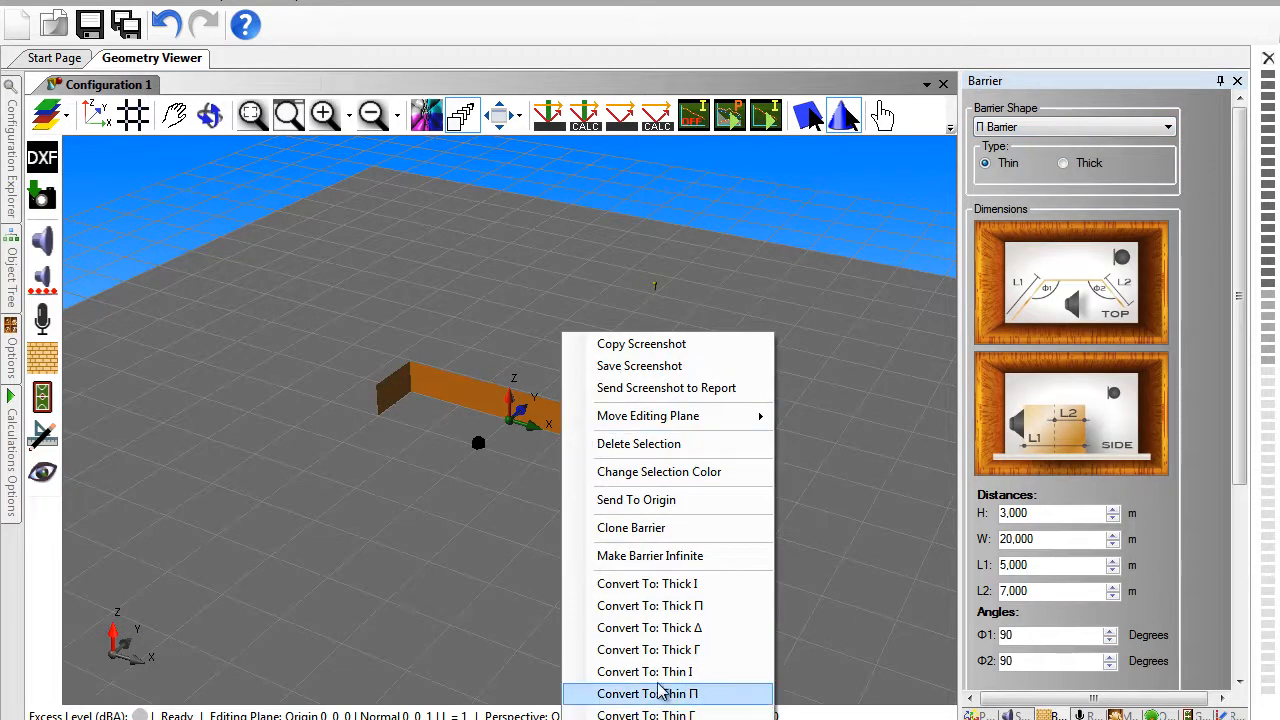
pyautogui.click(652, 588)
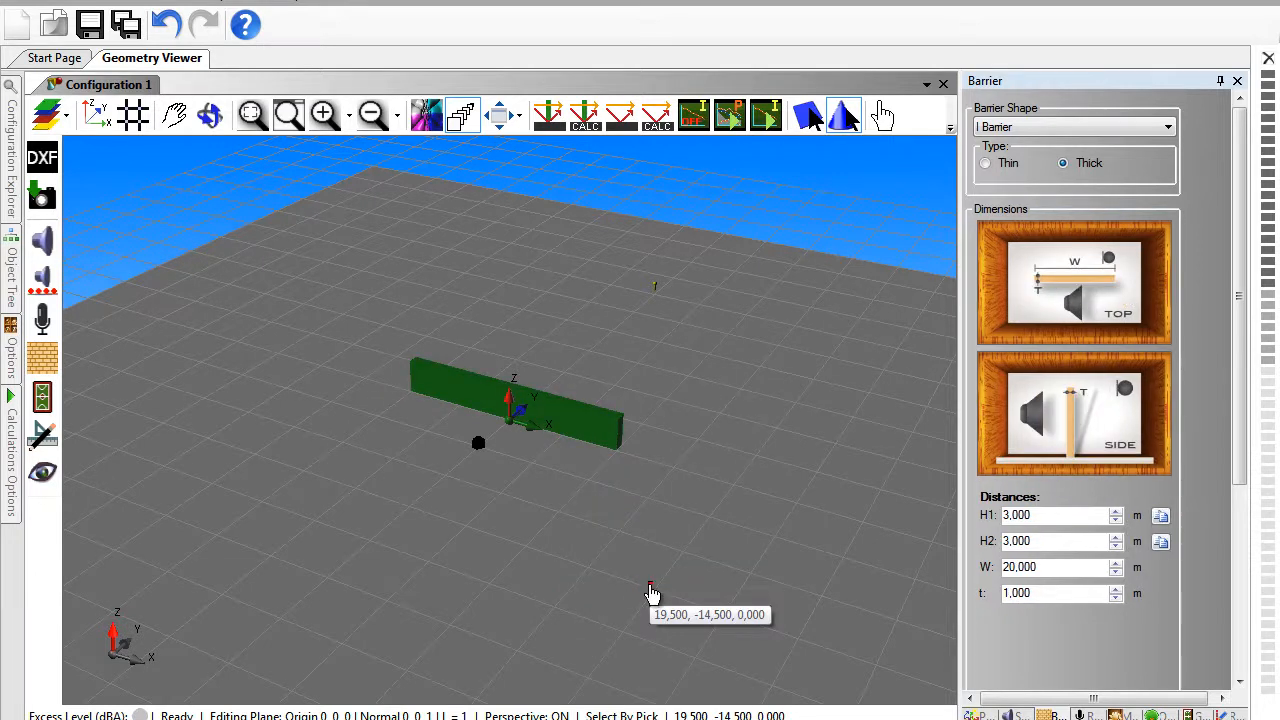
# - Convert the thick barrier in the scene back to a Thin I barrier
pyautogui.click(607, 446)
pyautogui.rightClick(607, 446)
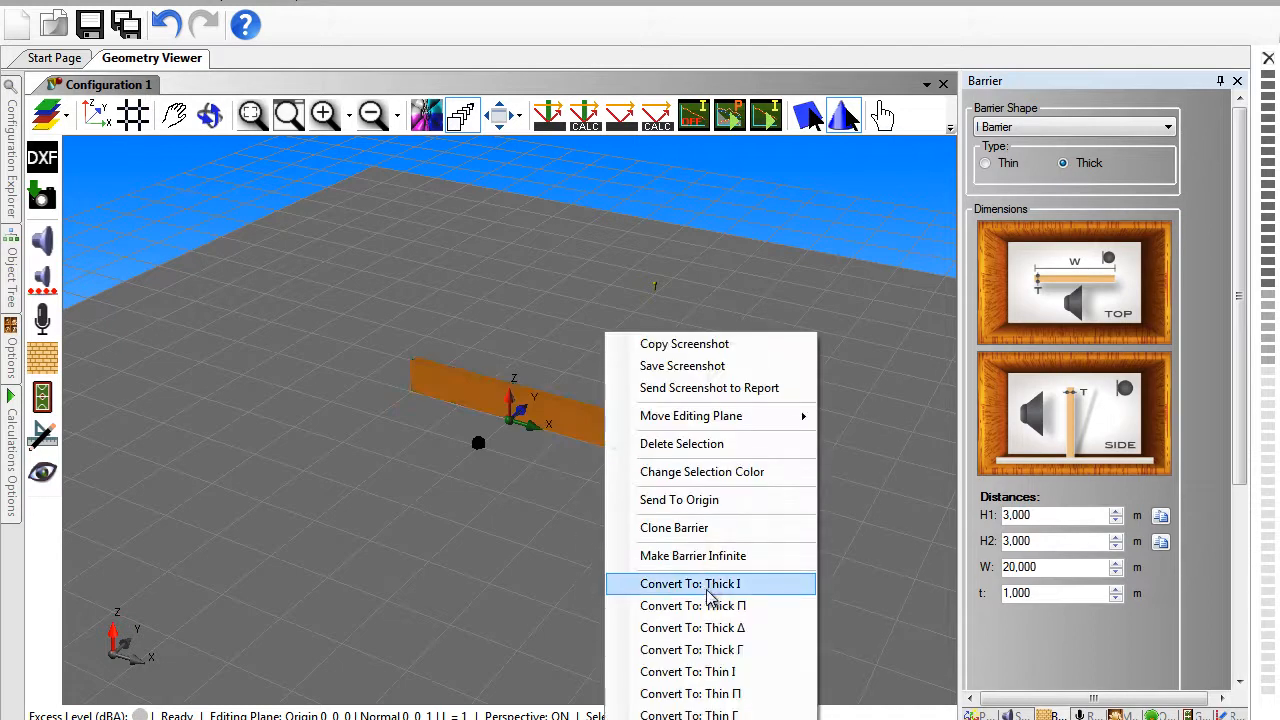
pyautogui.click(710, 673)
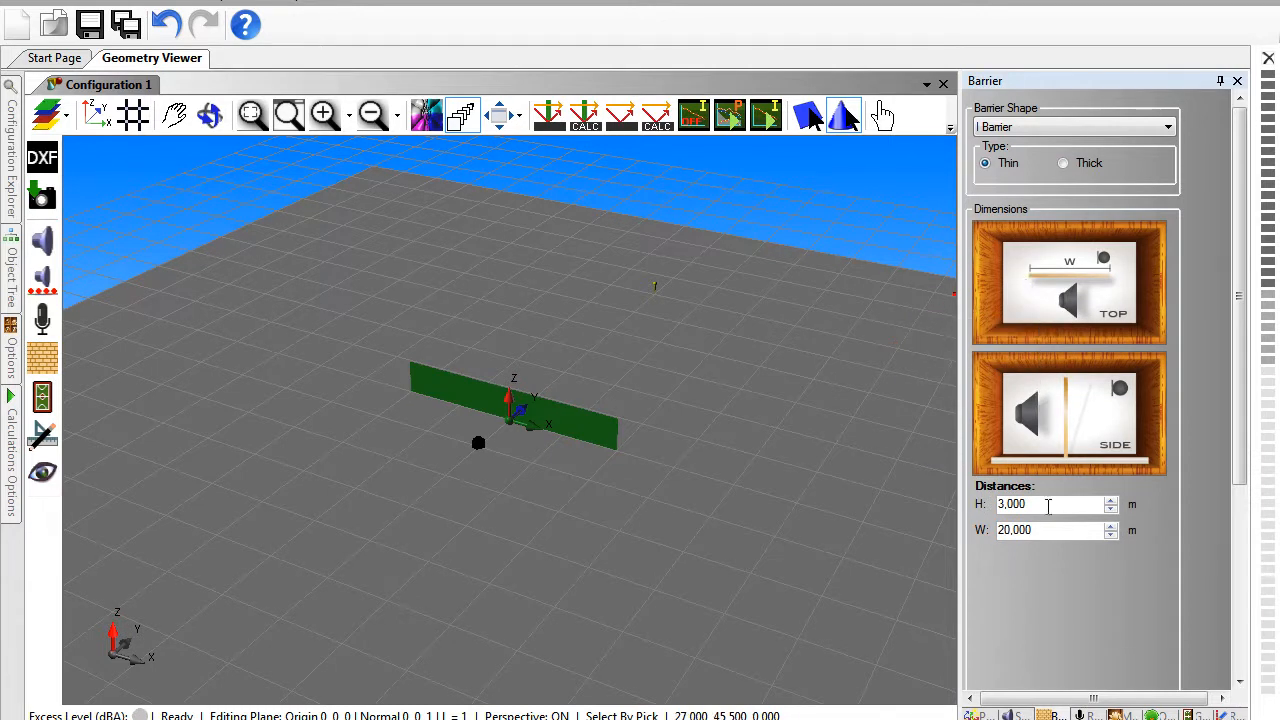
# - Set the thin I barrier's height H to 4 m
pyautogui.moveTo(1047, 510); pyautogui.dragTo(977, 510)
pyautogui.write('4')
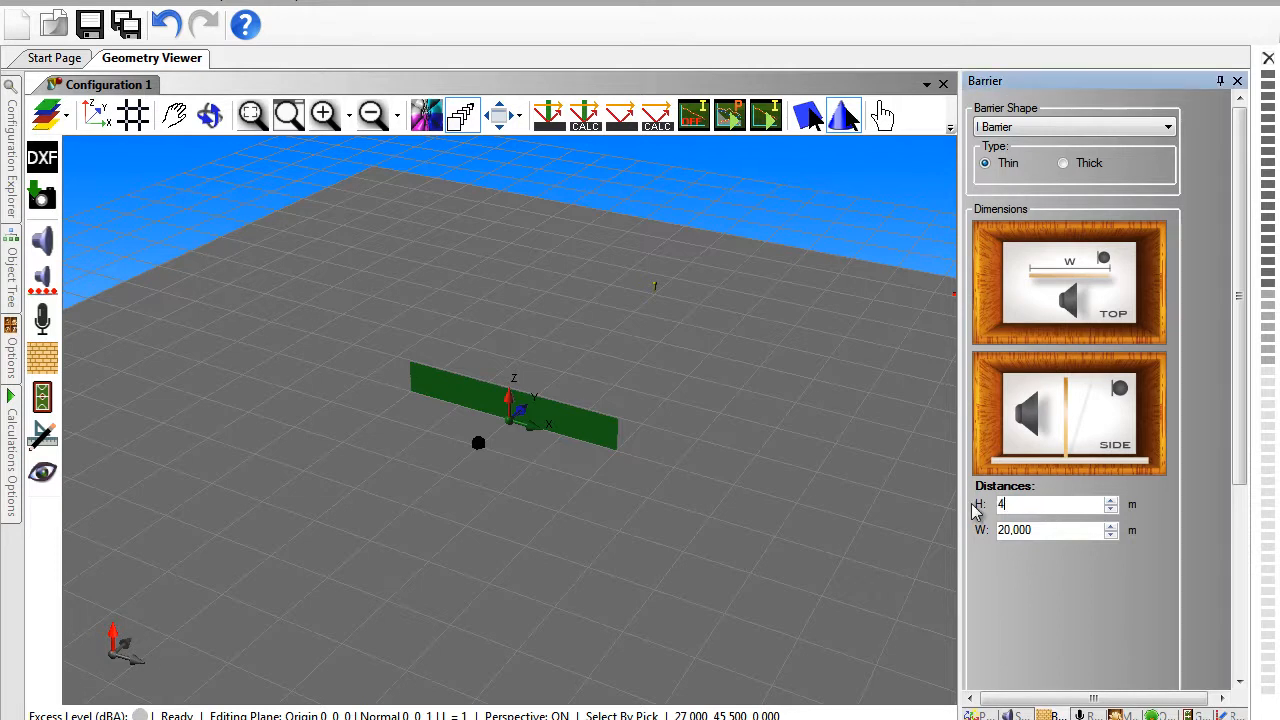
pyautogui.press('Return')
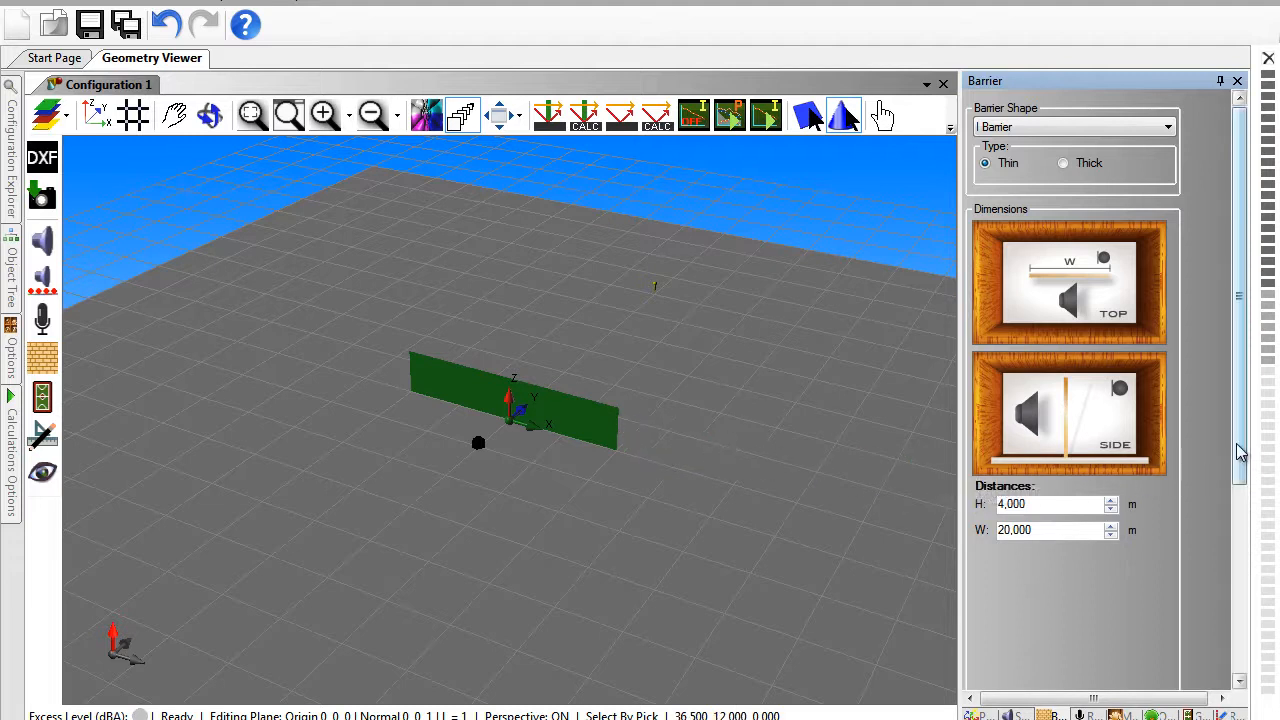
# - Choose the barrier material "Concrete block, painted" (σ = 2700000) and use its Average flow resistivity
pyautogui.moveTo(1240, 452); pyautogui.dragTo(1245, 660)
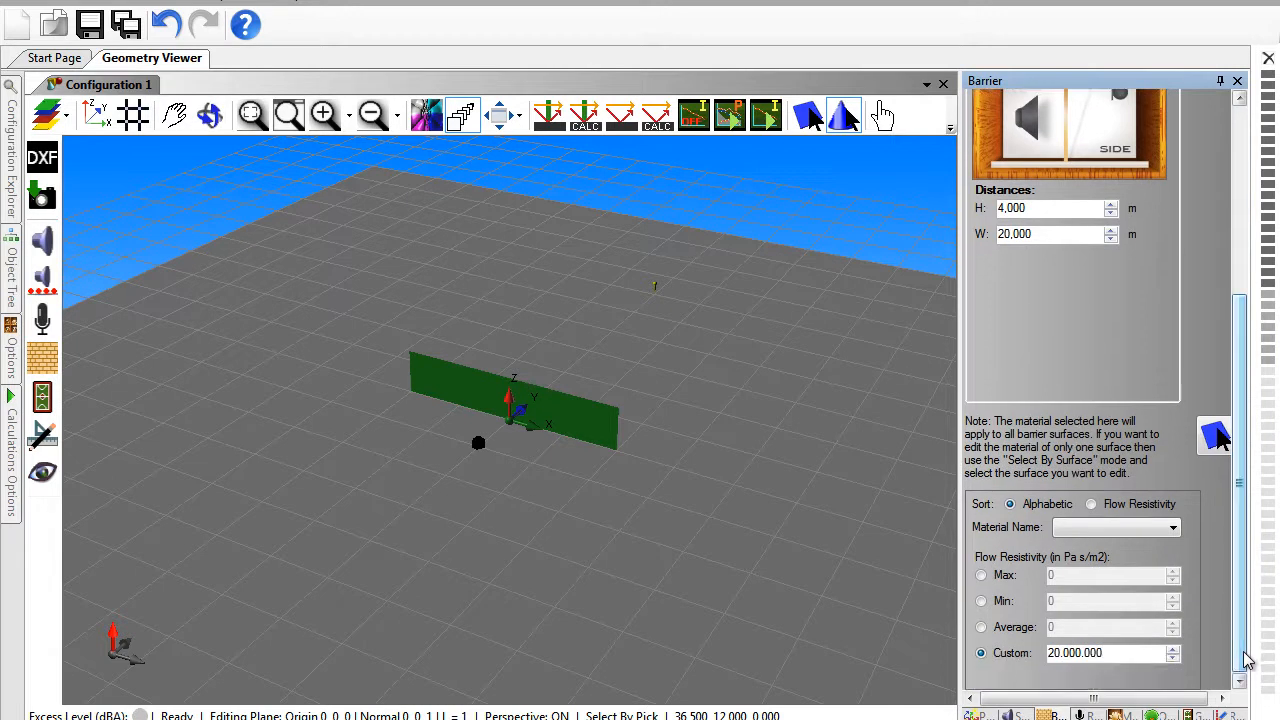
pyautogui.click(1175, 529)
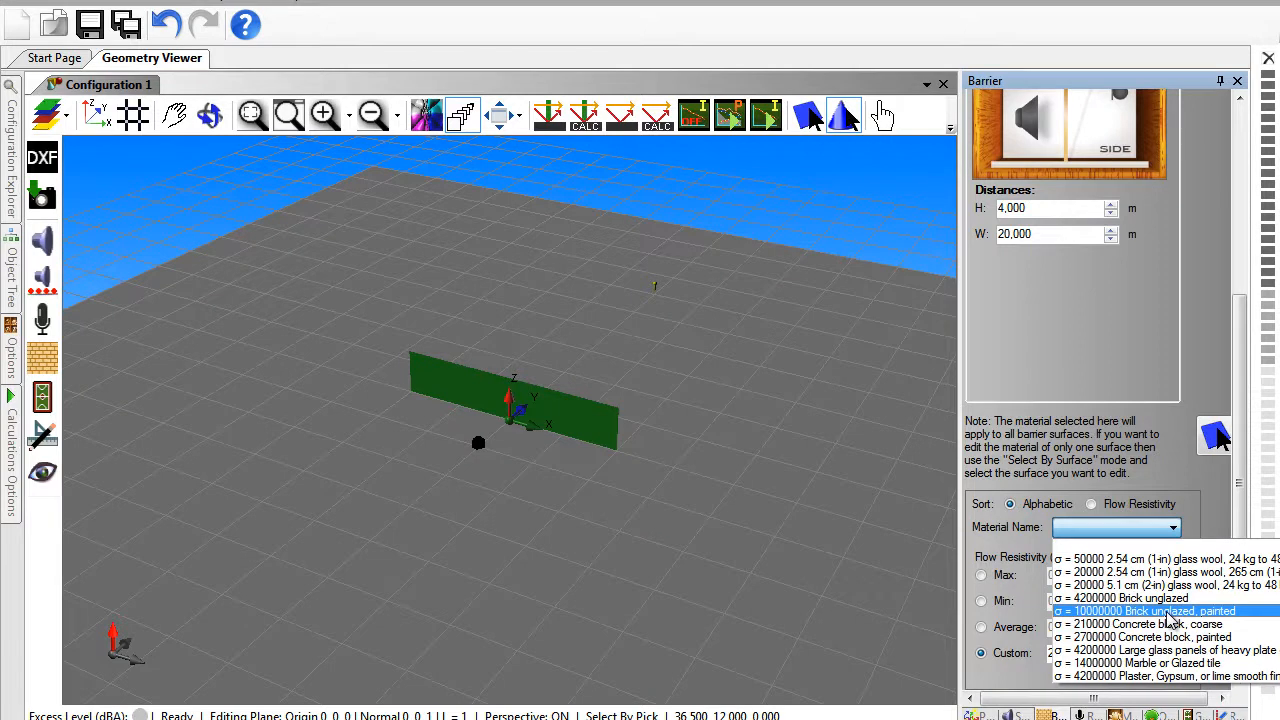
pyautogui.press('Up')
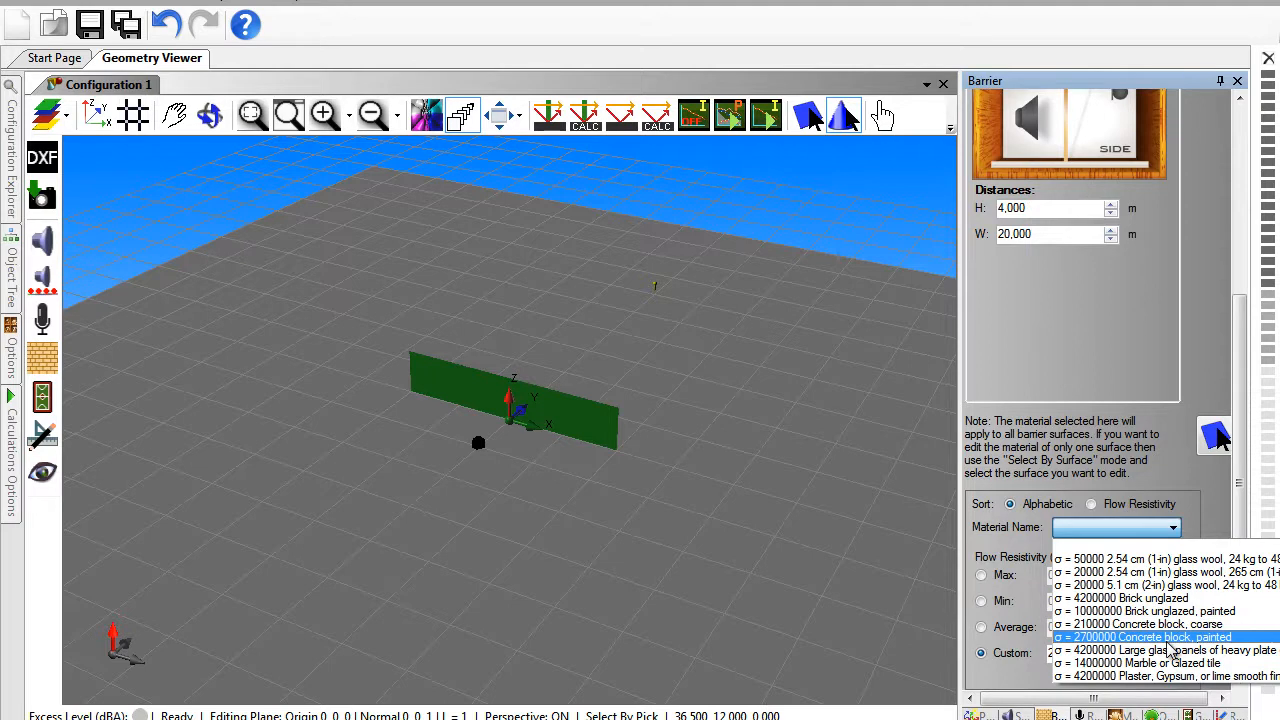
pyautogui.click(1166, 640)
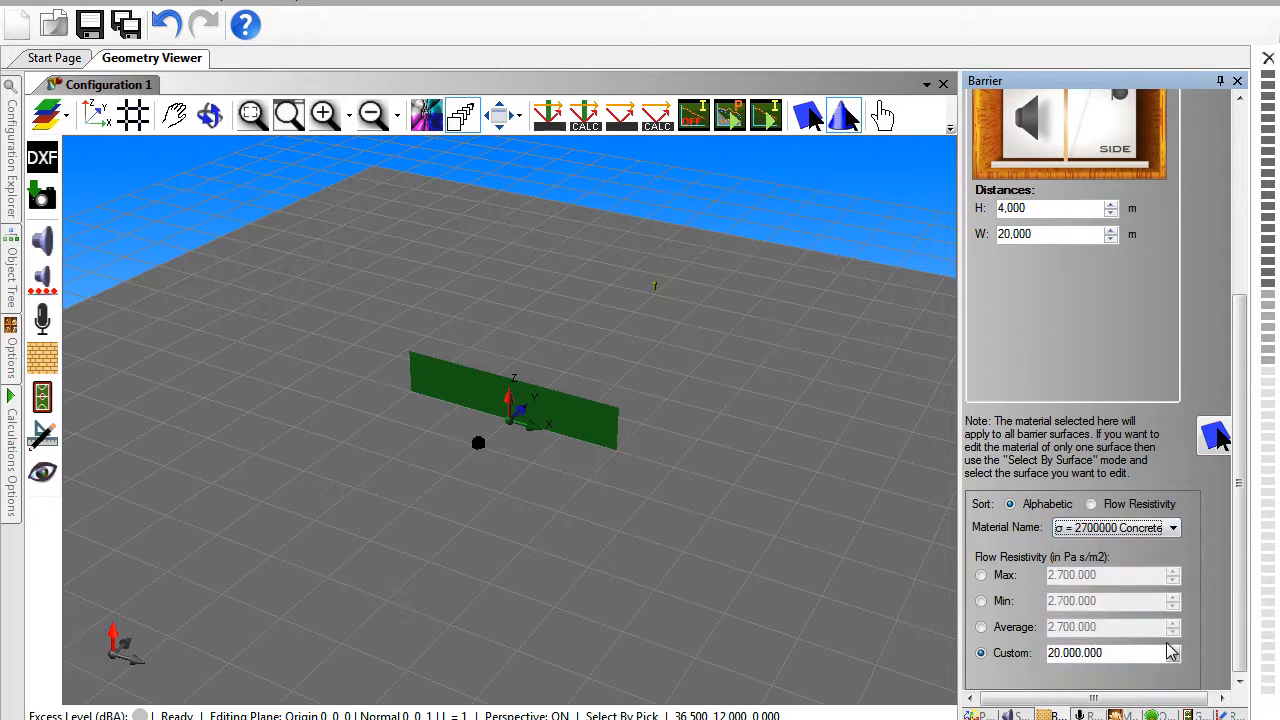
pyautogui.click(982, 629)
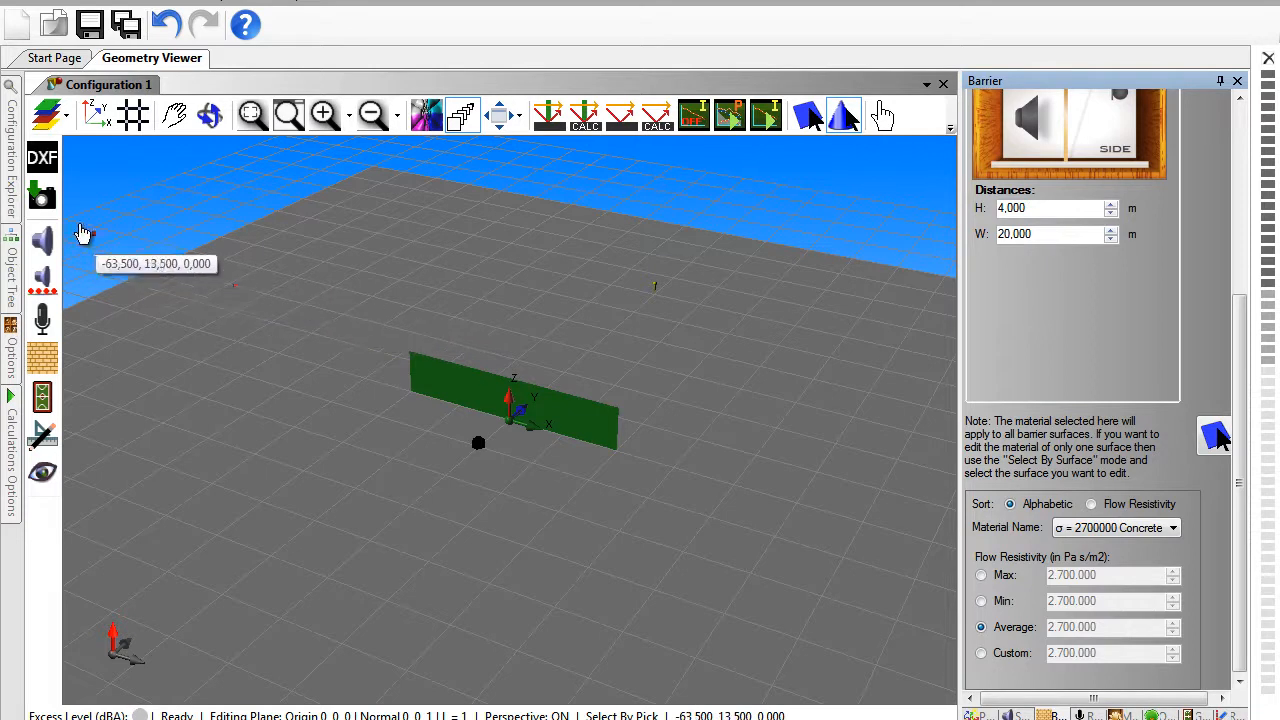
# - Clone Configuration 1 of the project
pyautogui.moveTo(15, 190)
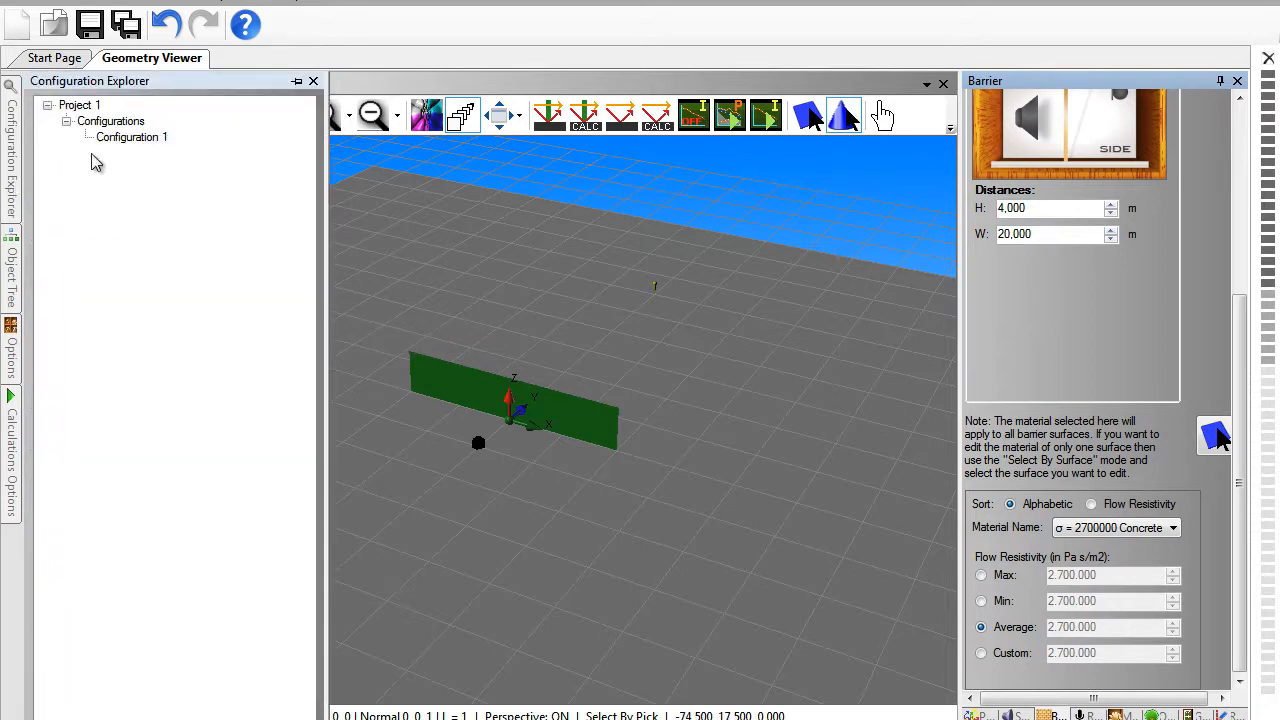
pyautogui.click(133, 140)
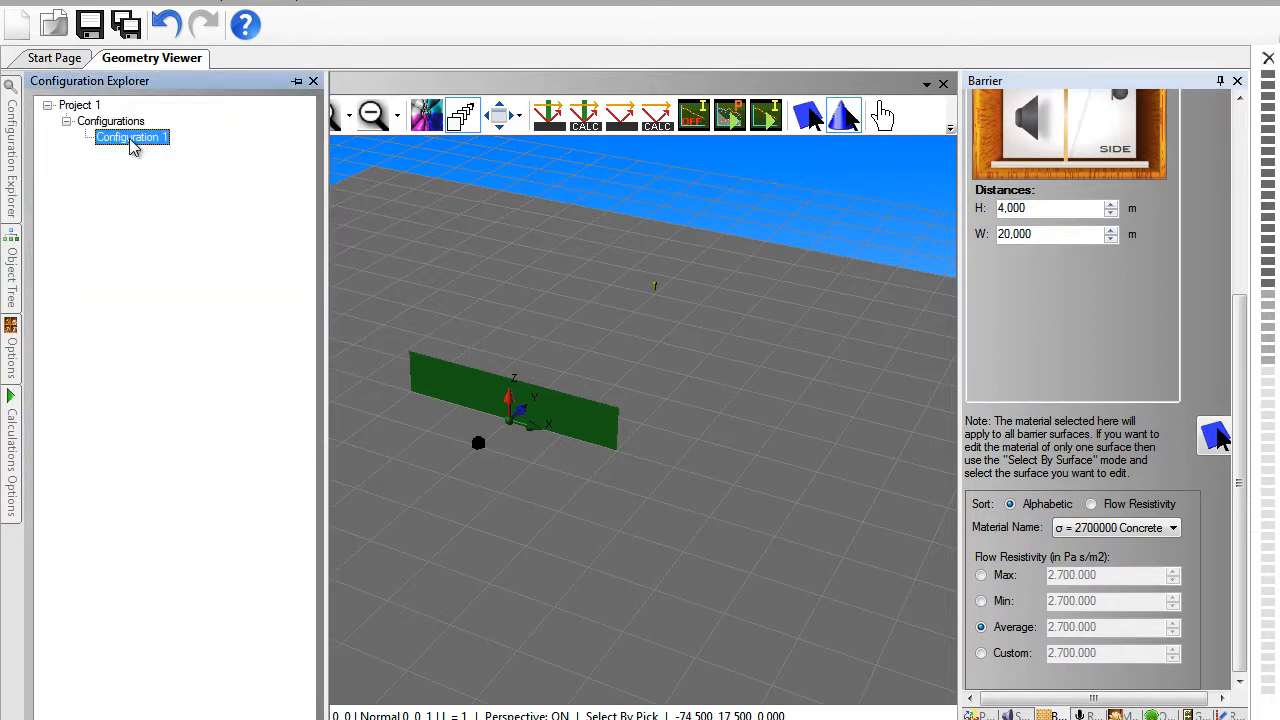
pyautogui.rightClick(133, 146)
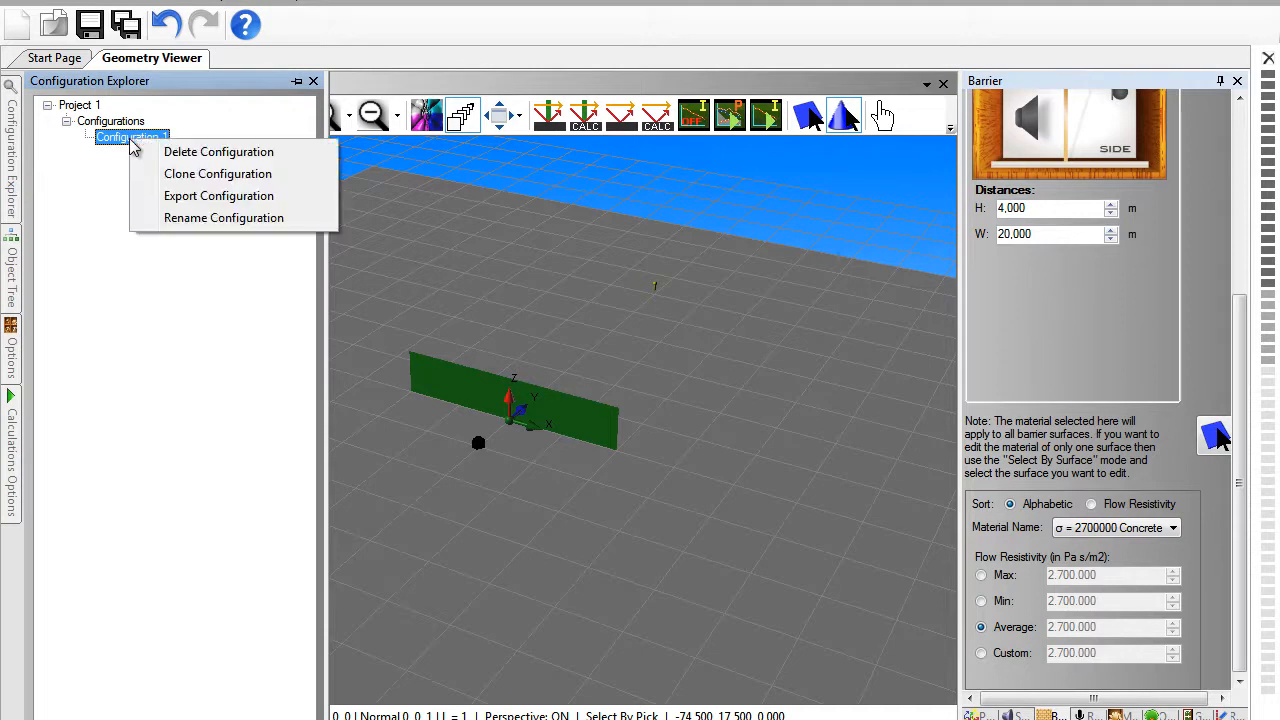
pyautogui.click(168, 176)
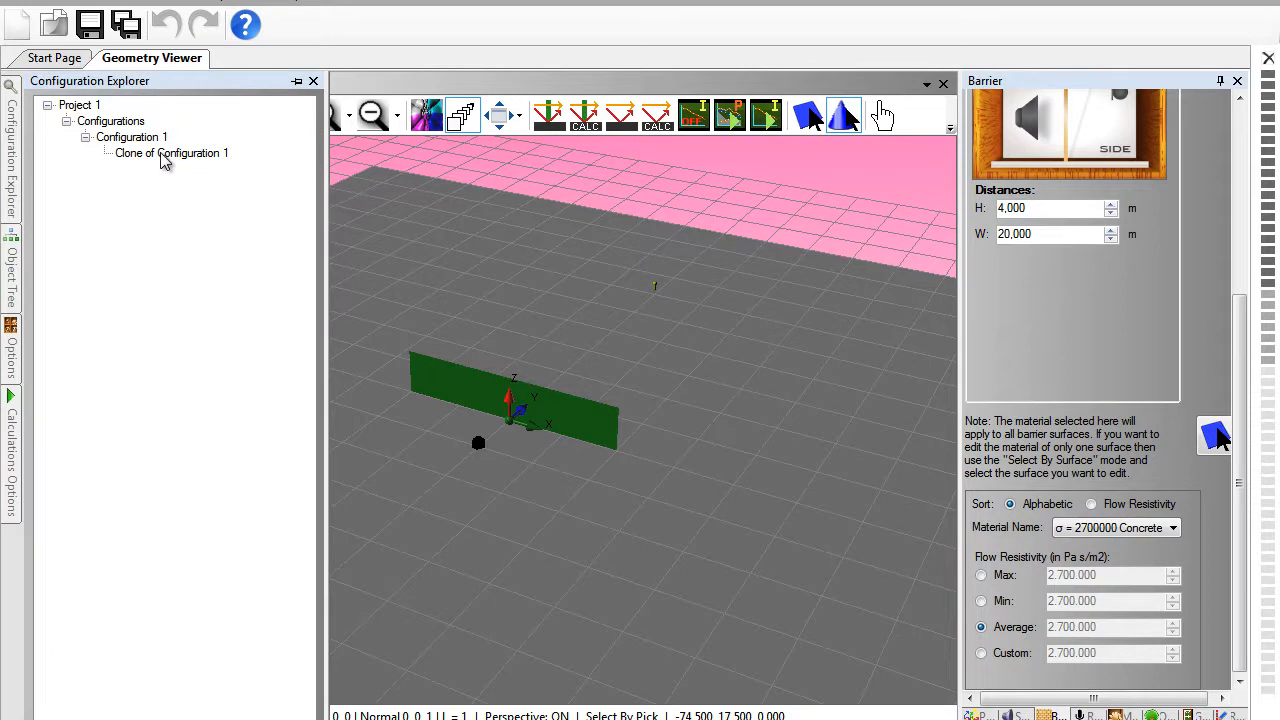
# - Rename the cloned configuration as "Thin Gamma"
pyautogui.click(165, 154)
pyautogui.click(163, 156)
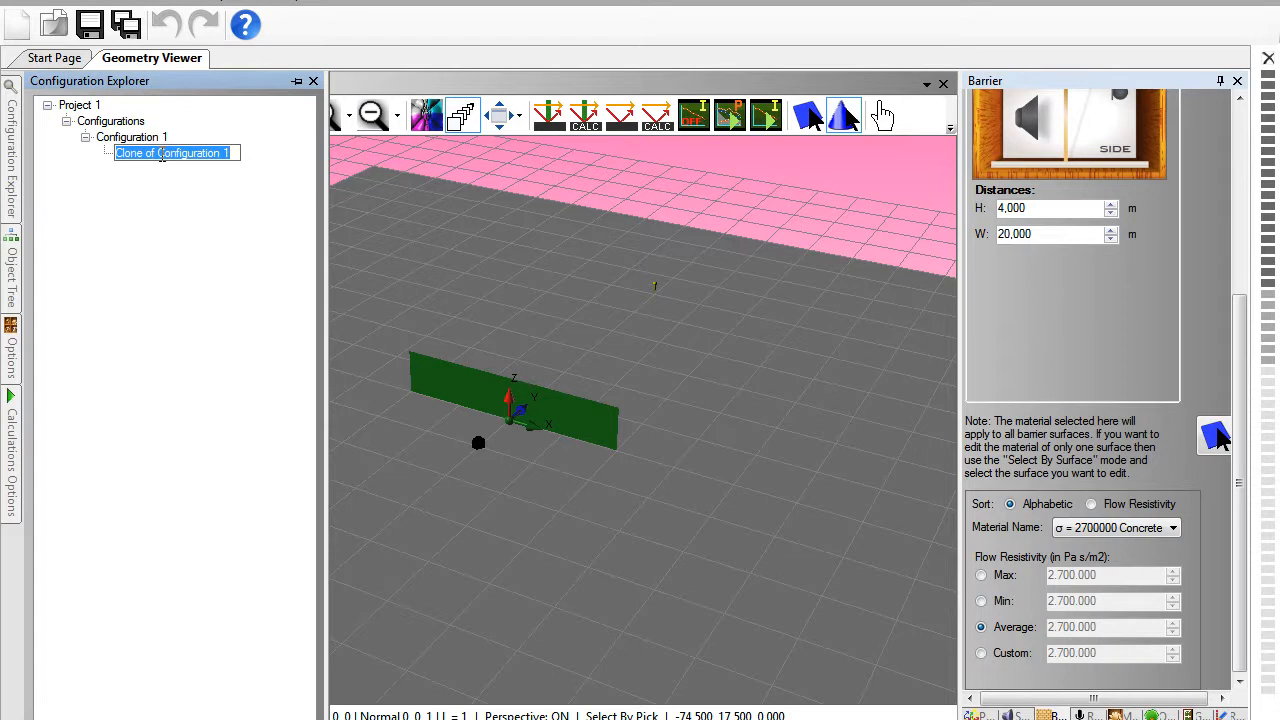
pyautogui.write('Thin Gamma')
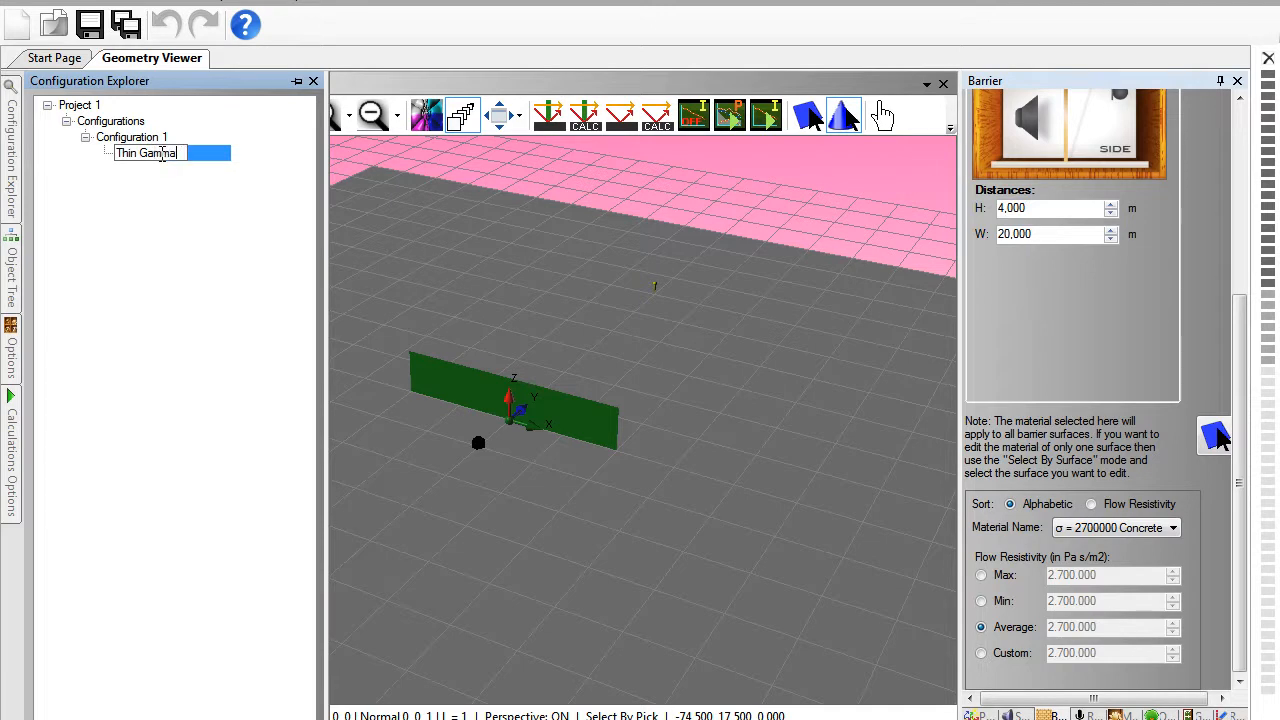
pyautogui.press('Return')
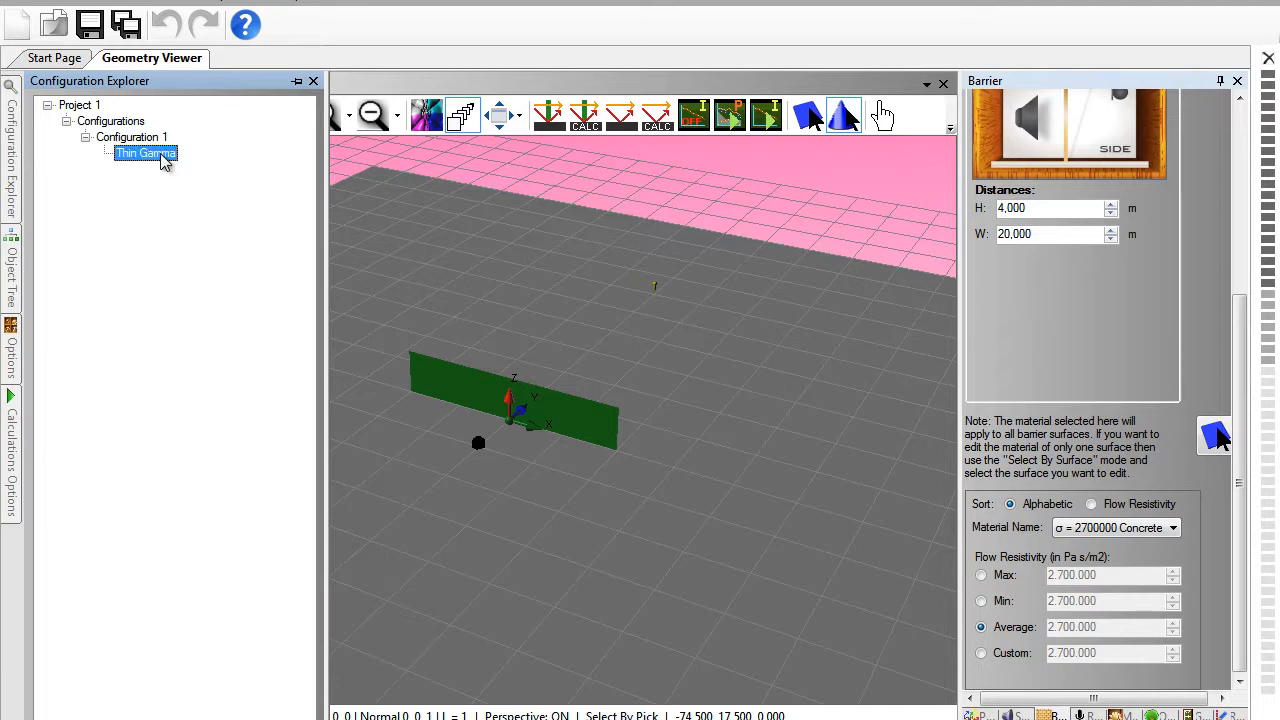
# - Rename the original Configuration 1 as "Thin I"
pyautogui.click(150, 139)
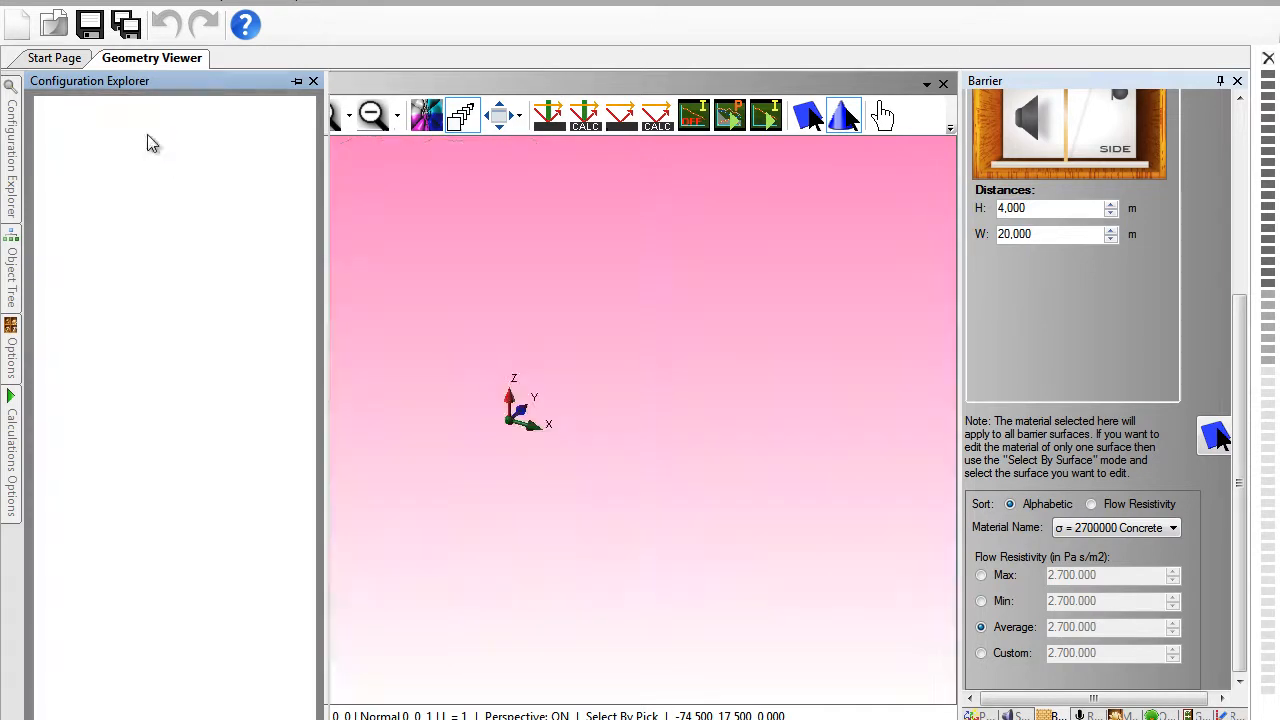
pyautogui.click(150, 139)
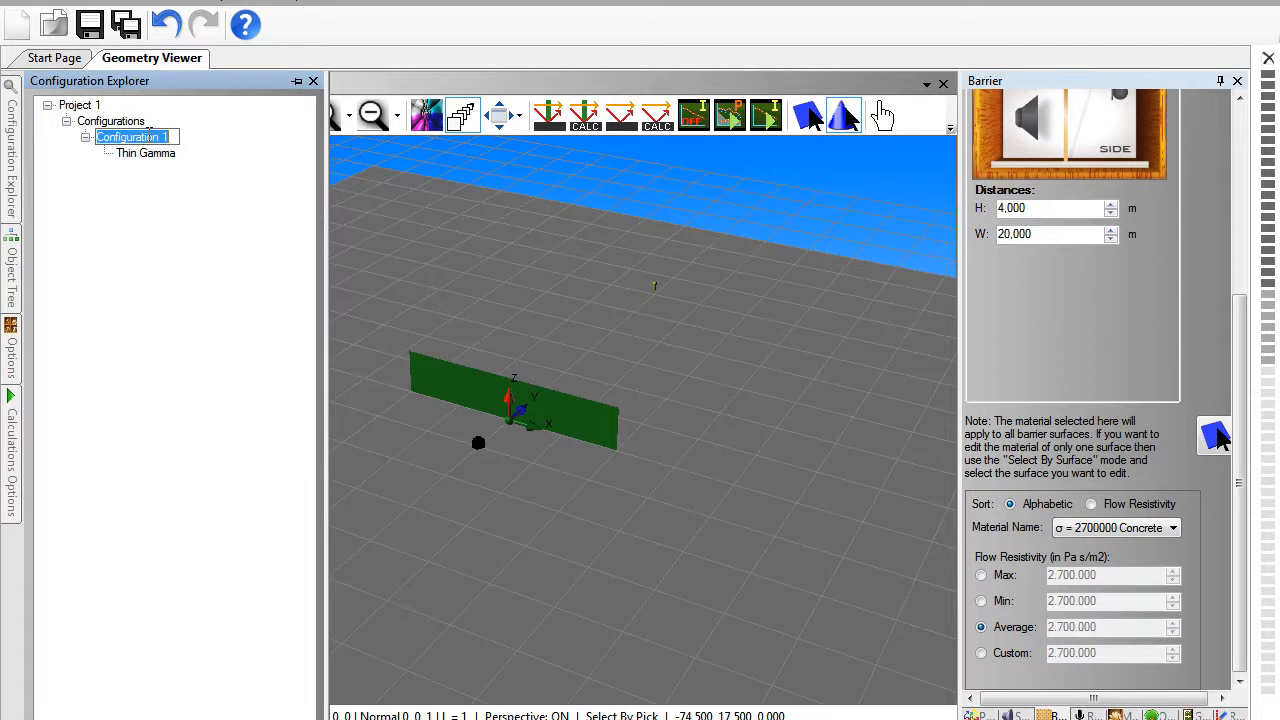
pyautogui.write('Th')
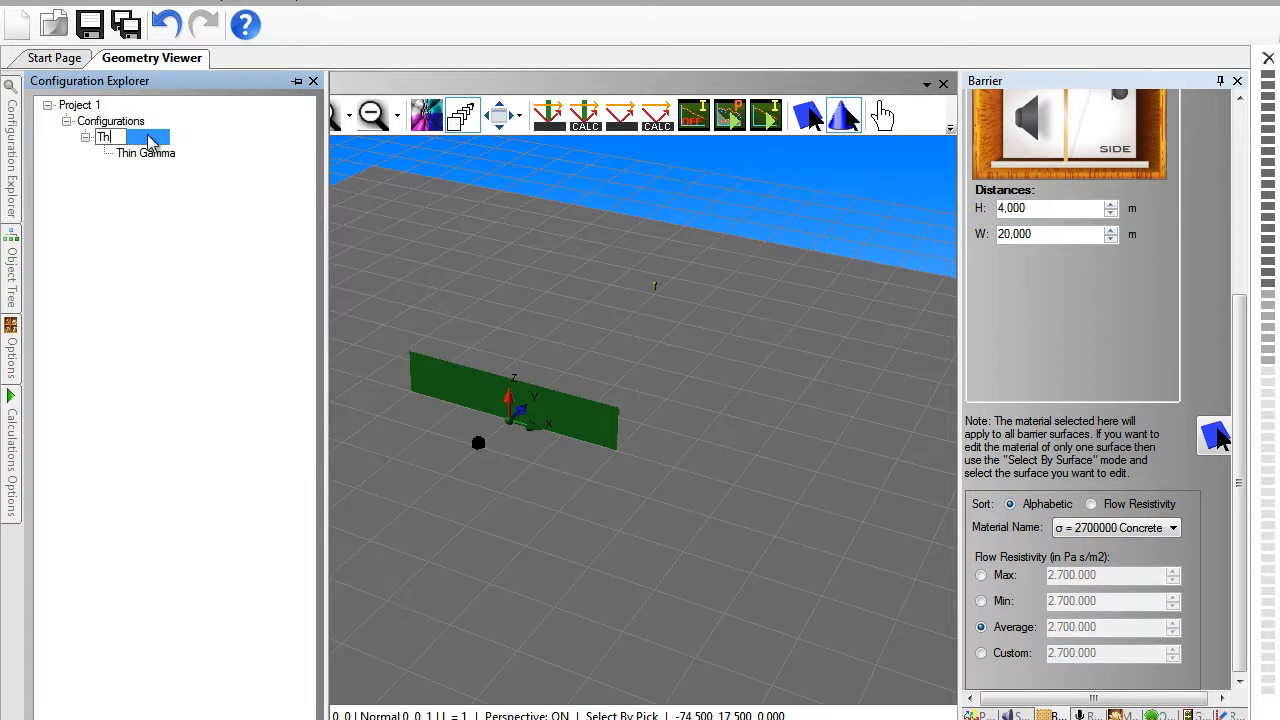
pyautogui.write('in I')
pyautogui.press('Return')
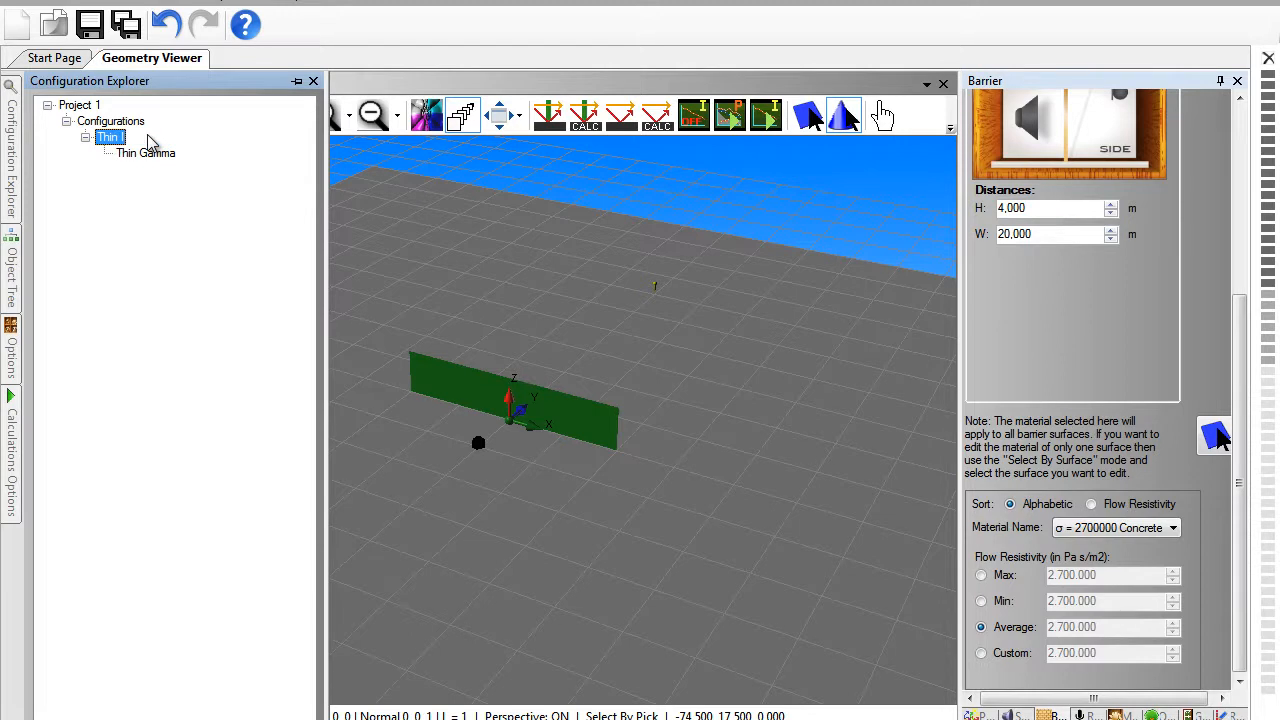
# - Switch to the Thin Gamma configuration and convert its barrier to Thin Γ
pyautogui.click(150, 154)
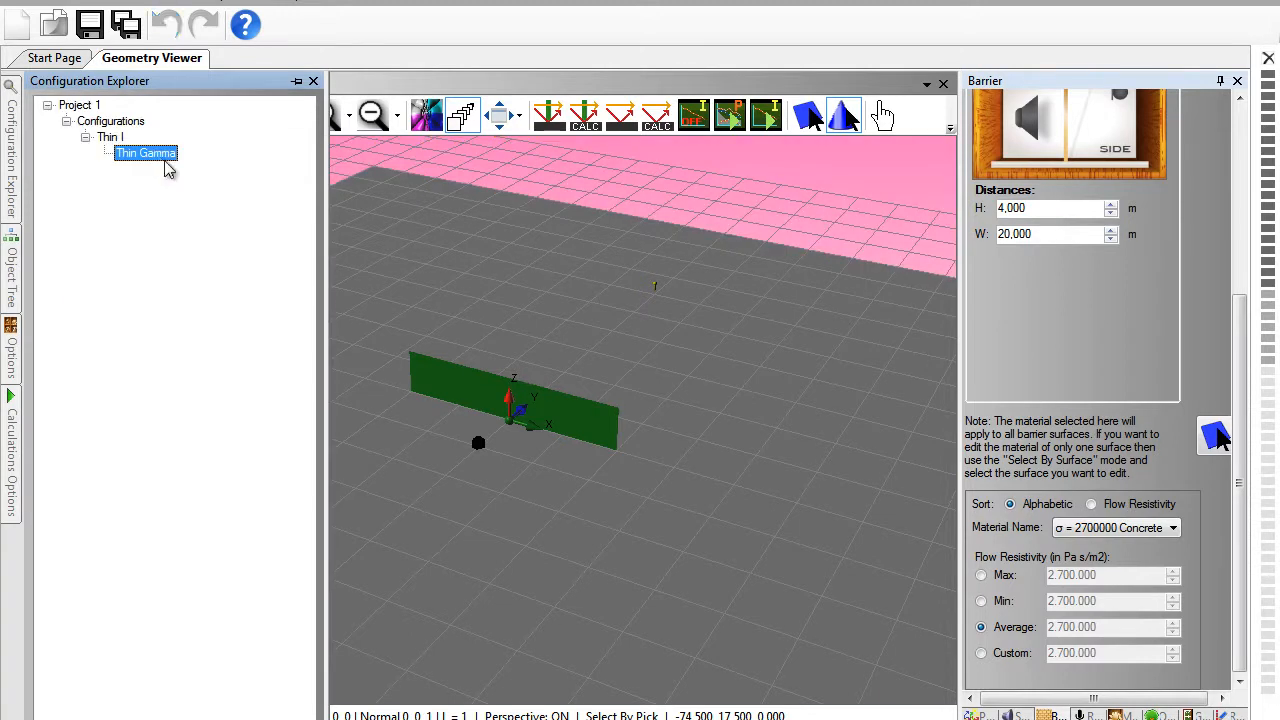
pyautogui.click(464, 394)
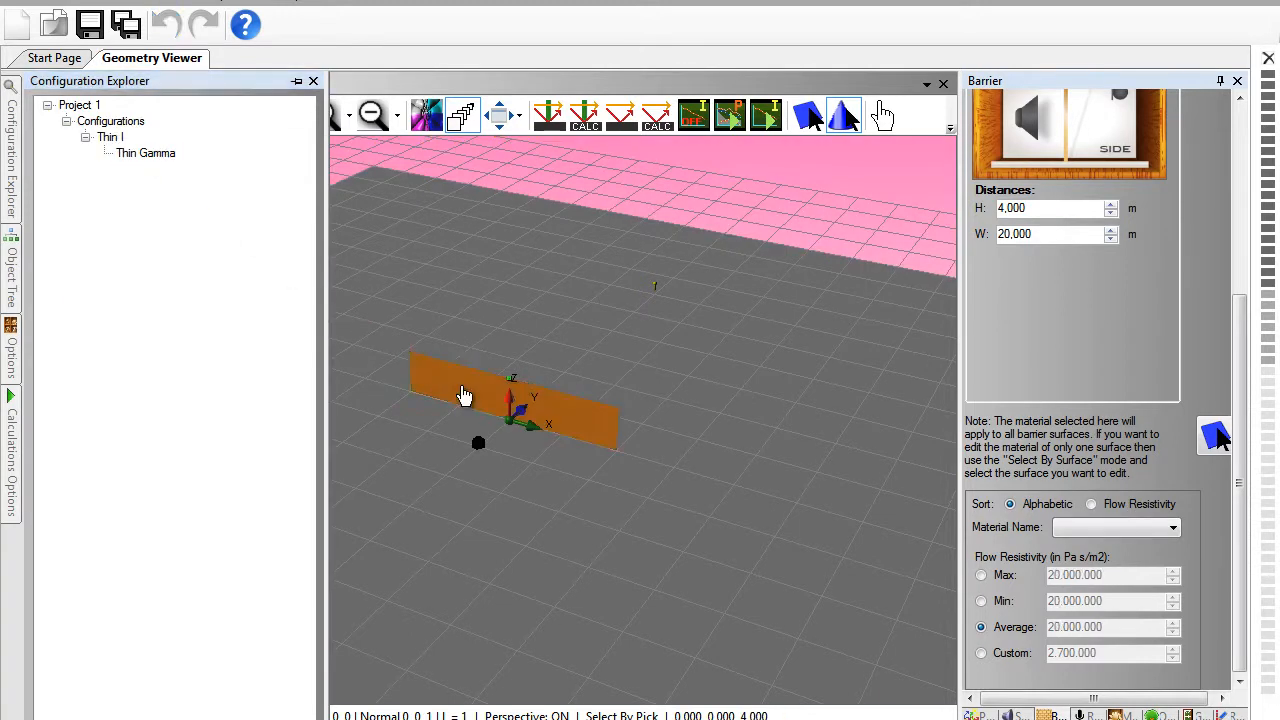
pyautogui.rightClick(464, 394)
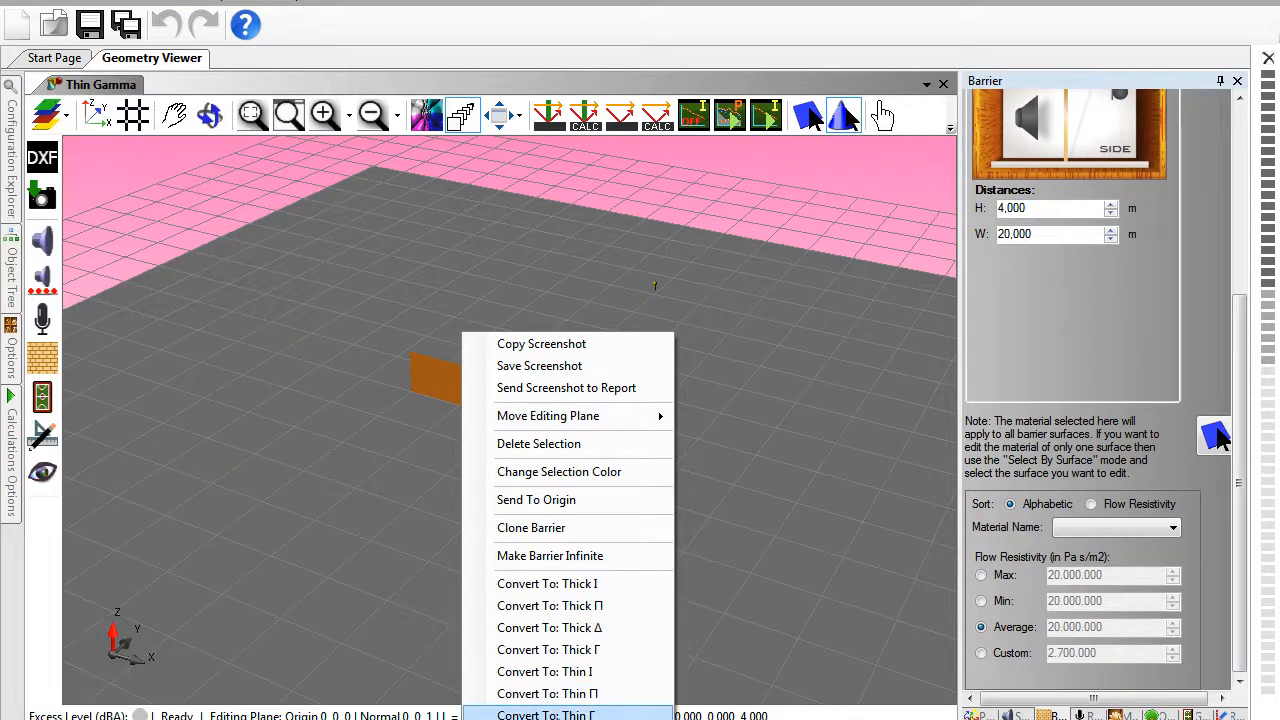
pyautogui.click(546, 714)
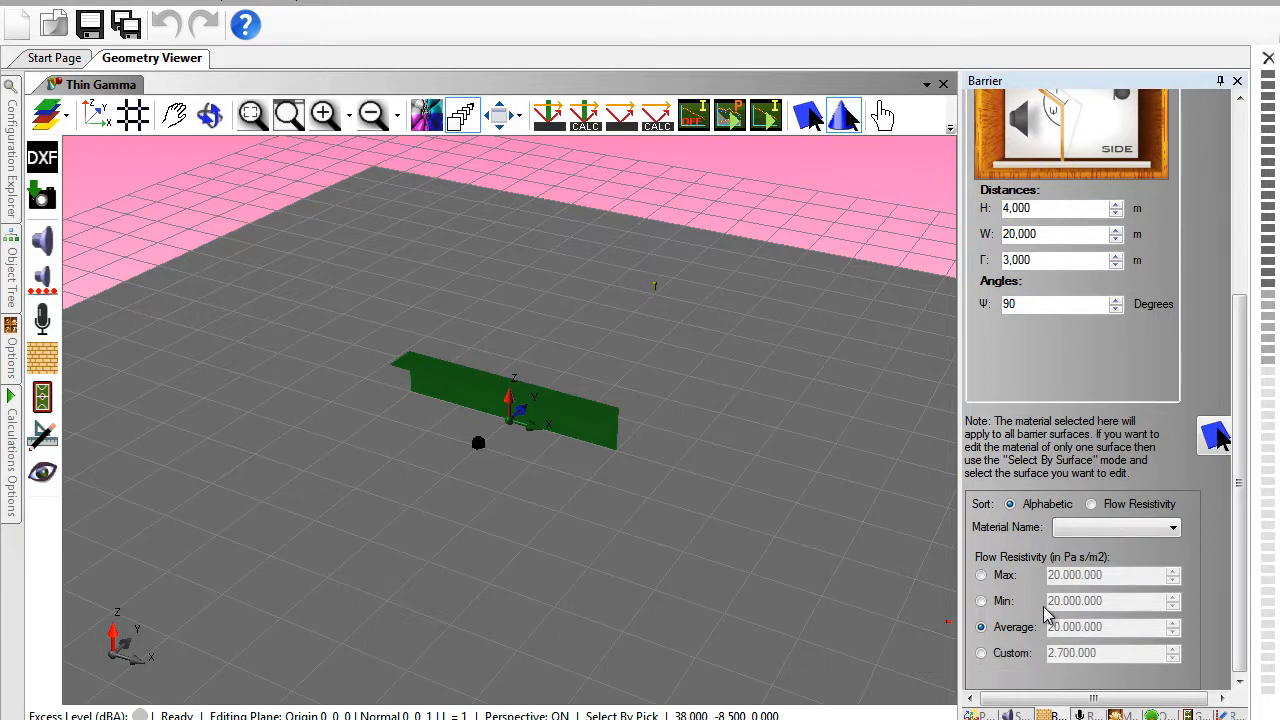
# - Set the material of all the Thin Γ barrier's surfaces to painted concrete block (σ = 2700000)
pyautogui.click(1108, 530)
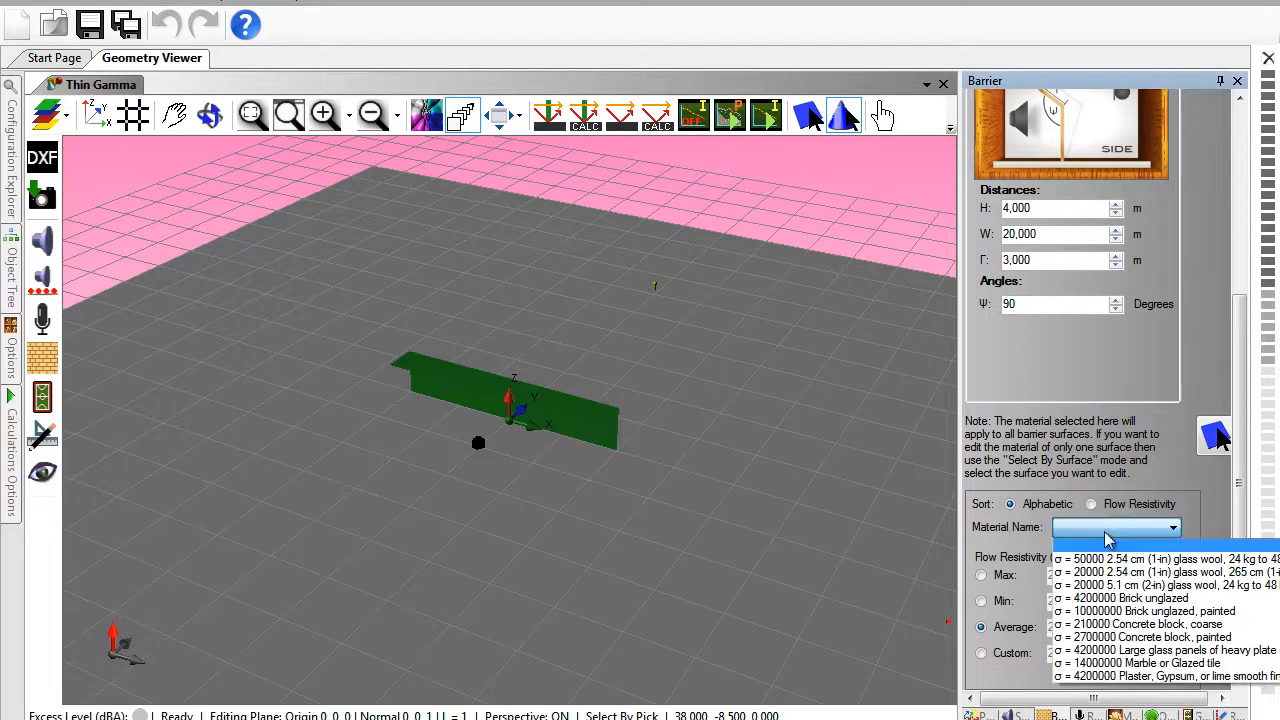
pyautogui.click(1113, 637)
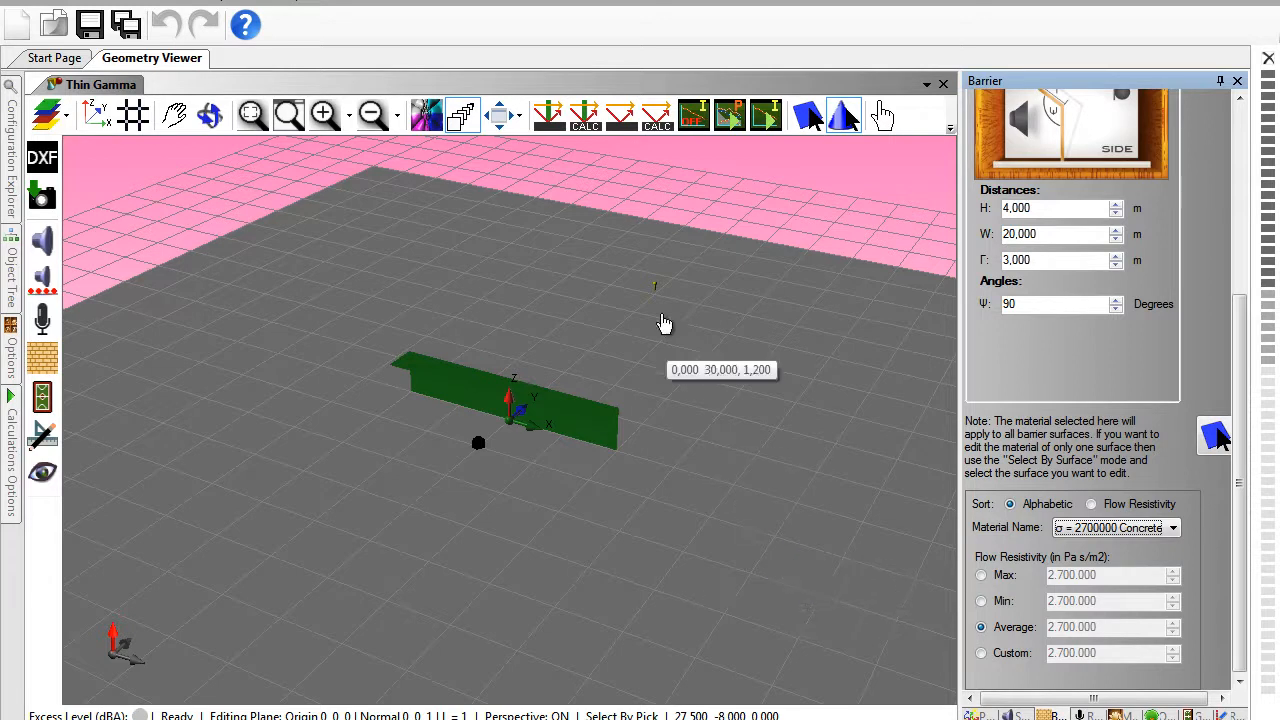
# - Calculate the sound paths for the Thin Gamma configuration and select a diffracted path to inspect its entry
pyautogui.click(590, 118)
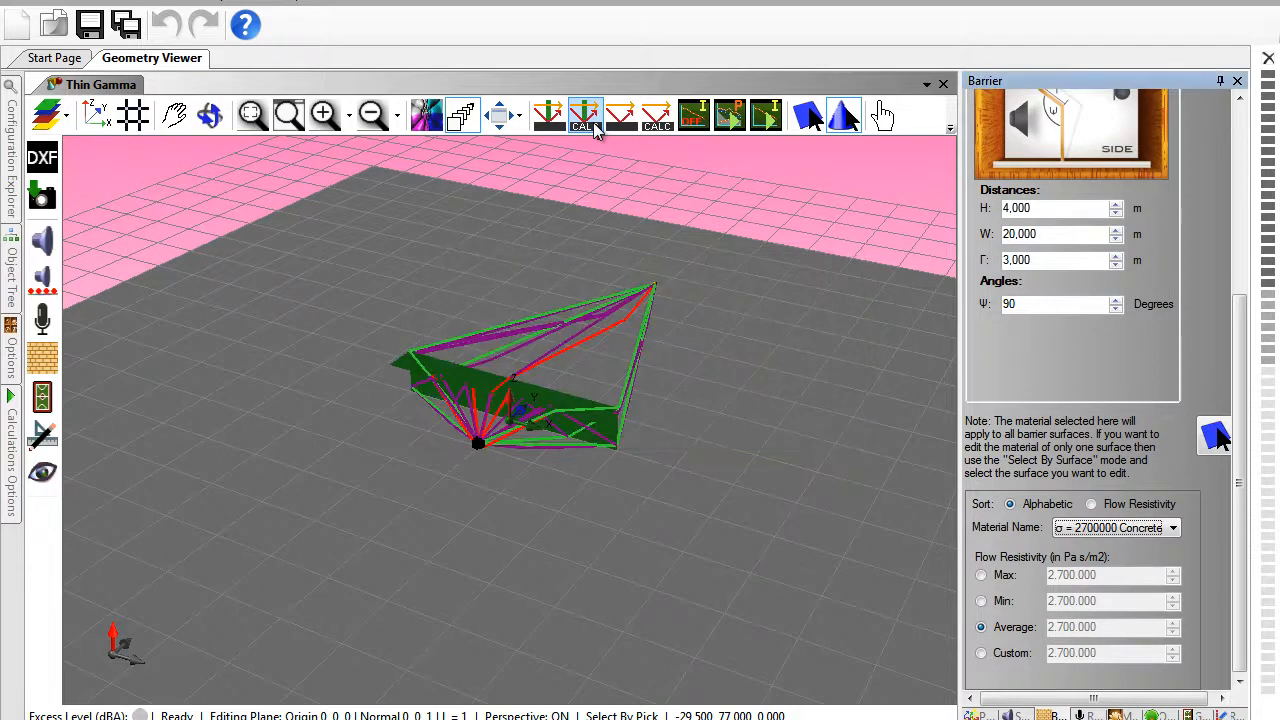
pyautogui.moveTo(621, 487); pyautogui.dragTo(536, 484)
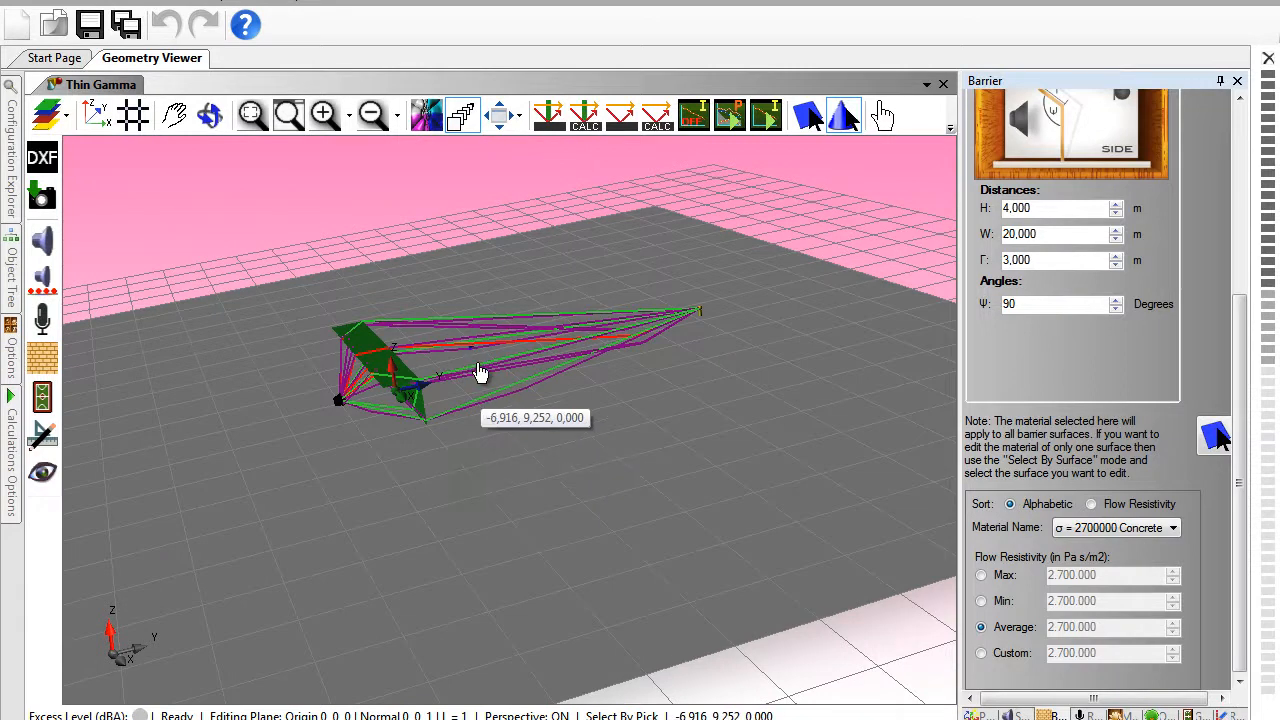
pyautogui.scroll(5, 480, 372)
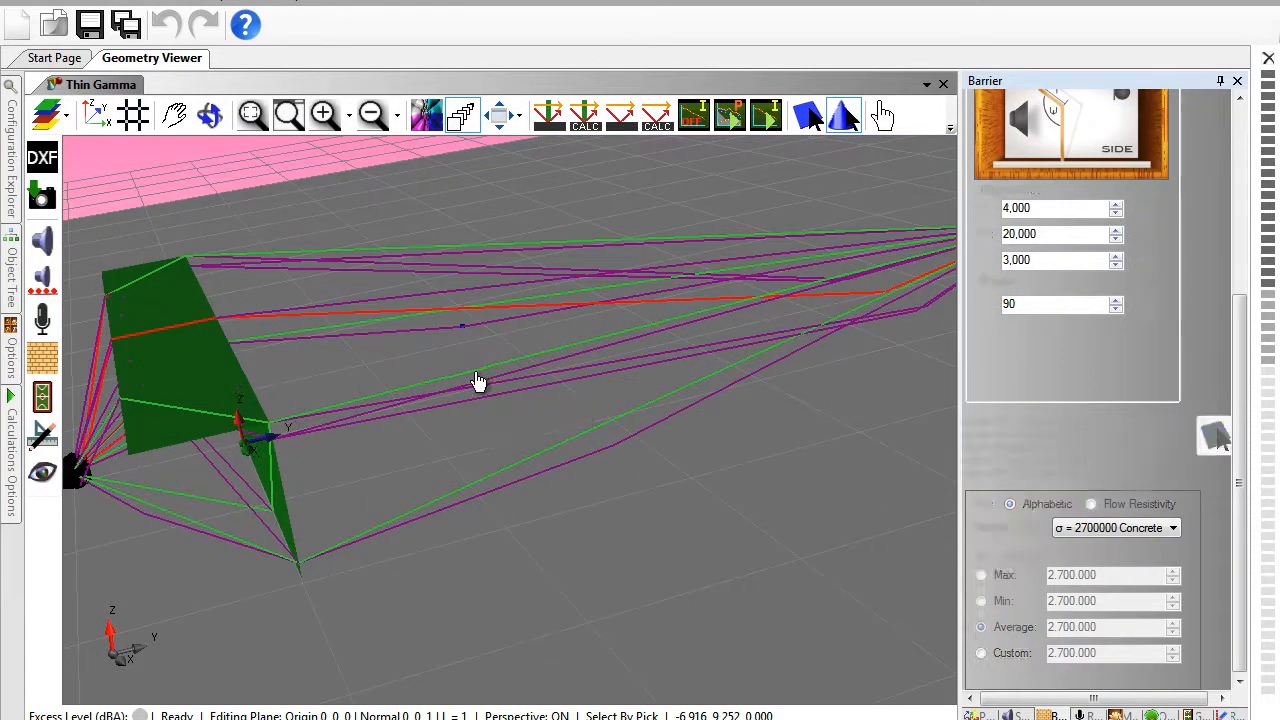
pyautogui.click(478, 381)
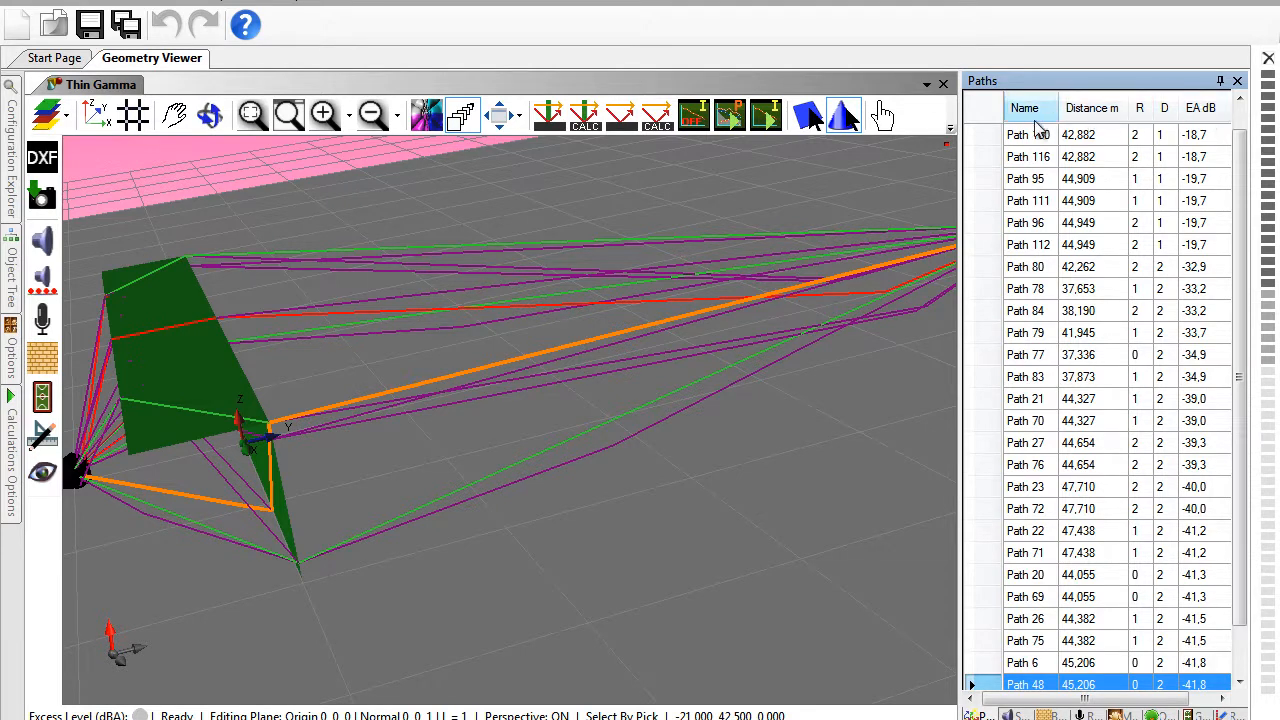
# - Run the precise calculation for Thin Gamma and show its full Precise Results graph
pyautogui.click(731, 117)
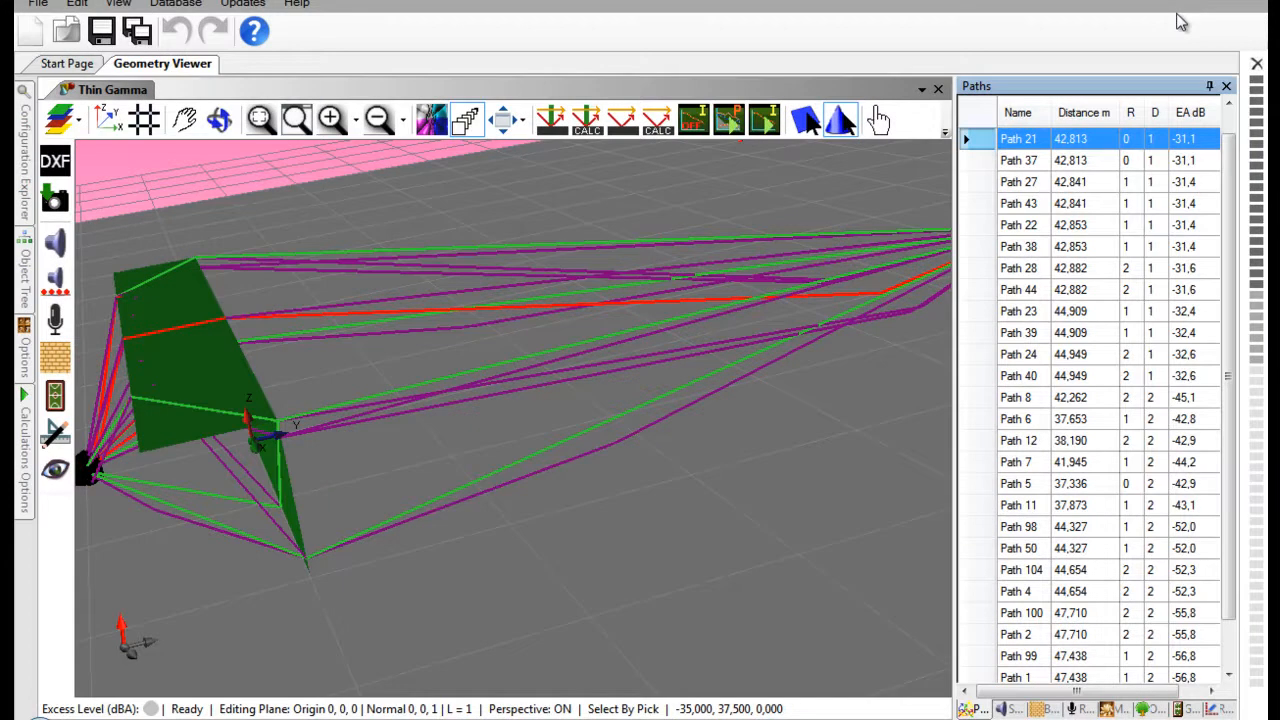
pyautogui.click(1227, 710)
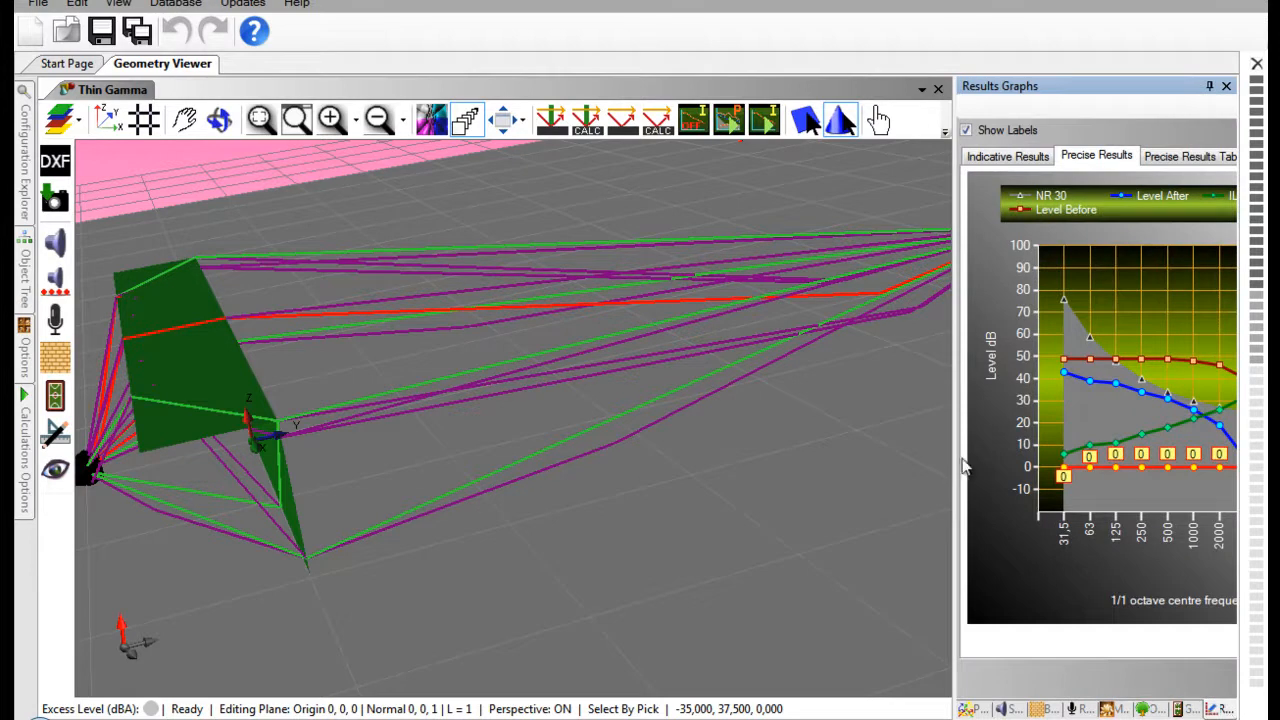
pyautogui.moveTo(956, 457); pyautogui.dragTo(783, 444)
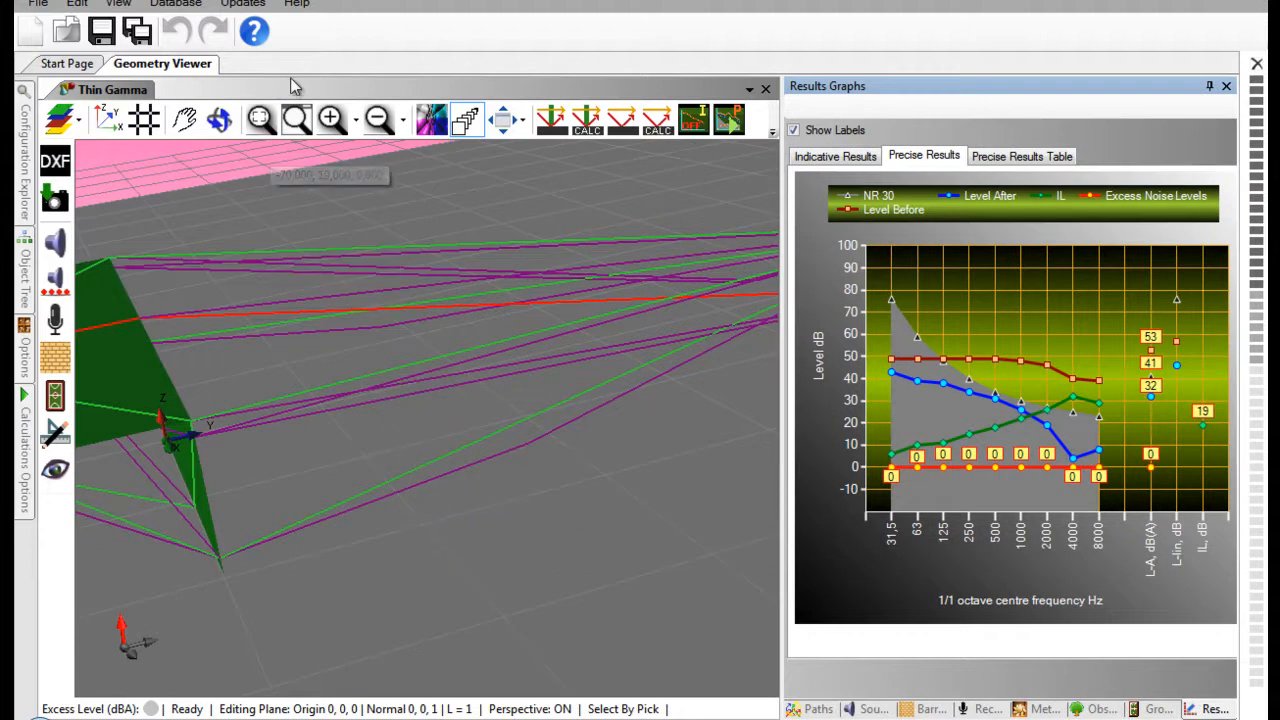
pyautogui.scroll(-3, 304, 248)
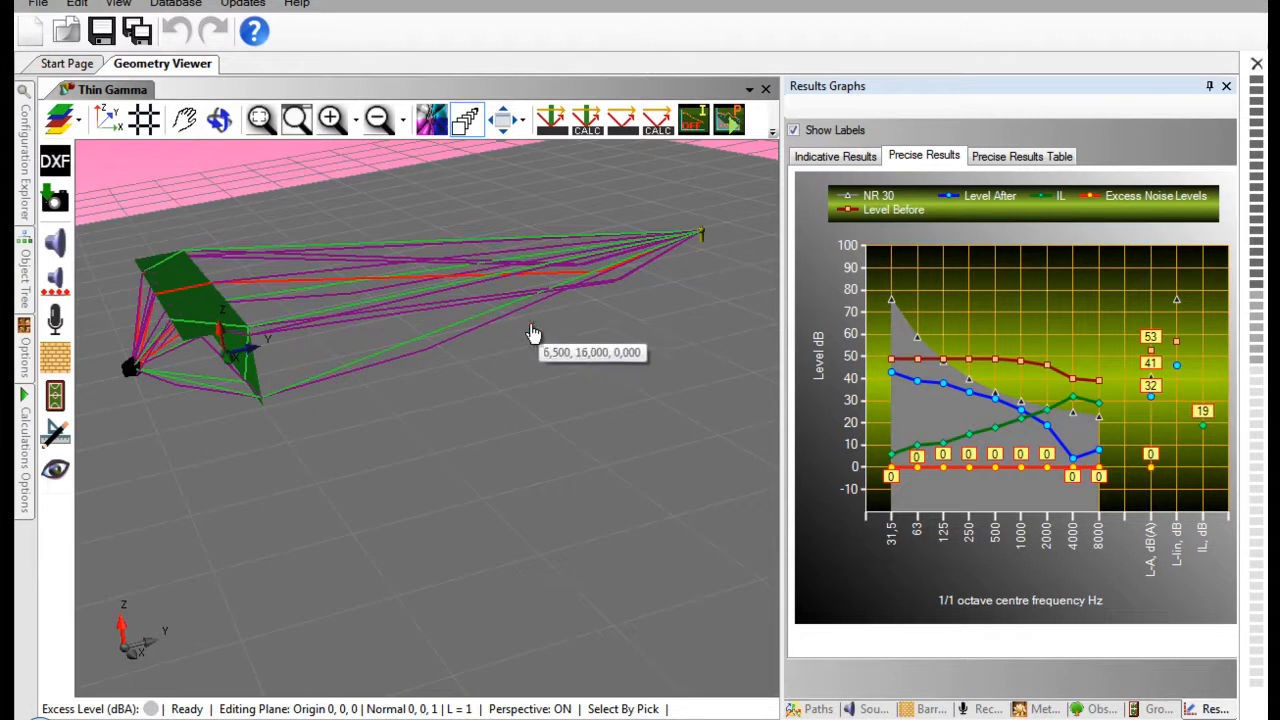
# - Switch to the Thin I configuration and run its precise calculation
pyautogui.moveTo(33, 197)
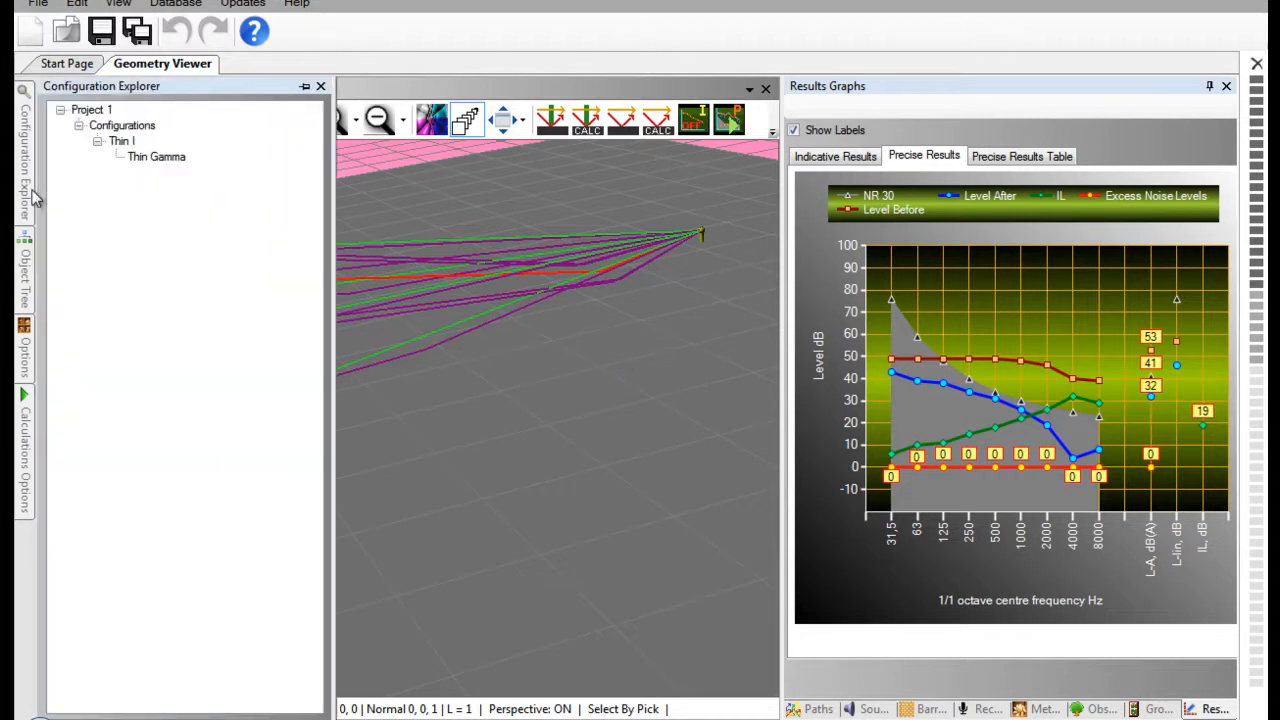
pyautogui.click(120, 143)
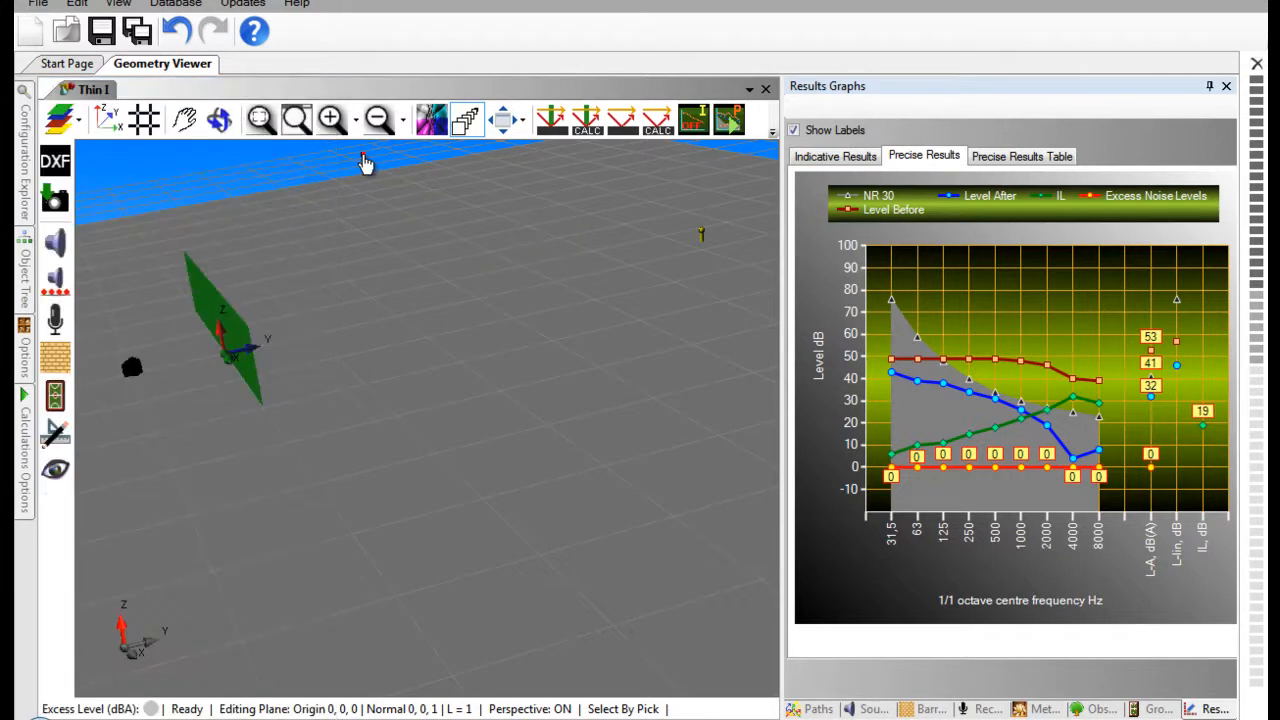
pyautogui.click(730, 120)
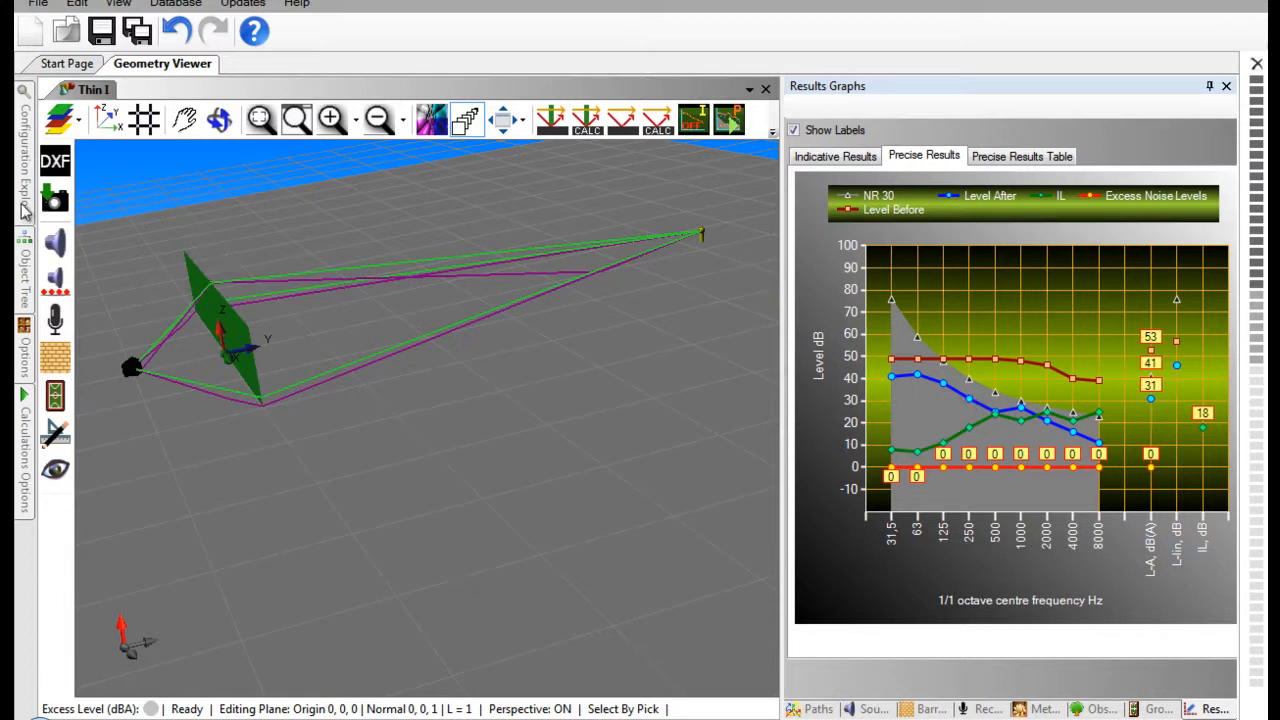
# - Compare the precise results graphs of Thin Gamma and Thin I by alternating between the configurations, ending on Thin Gamma
pyautogui.moveTo(24, 204)
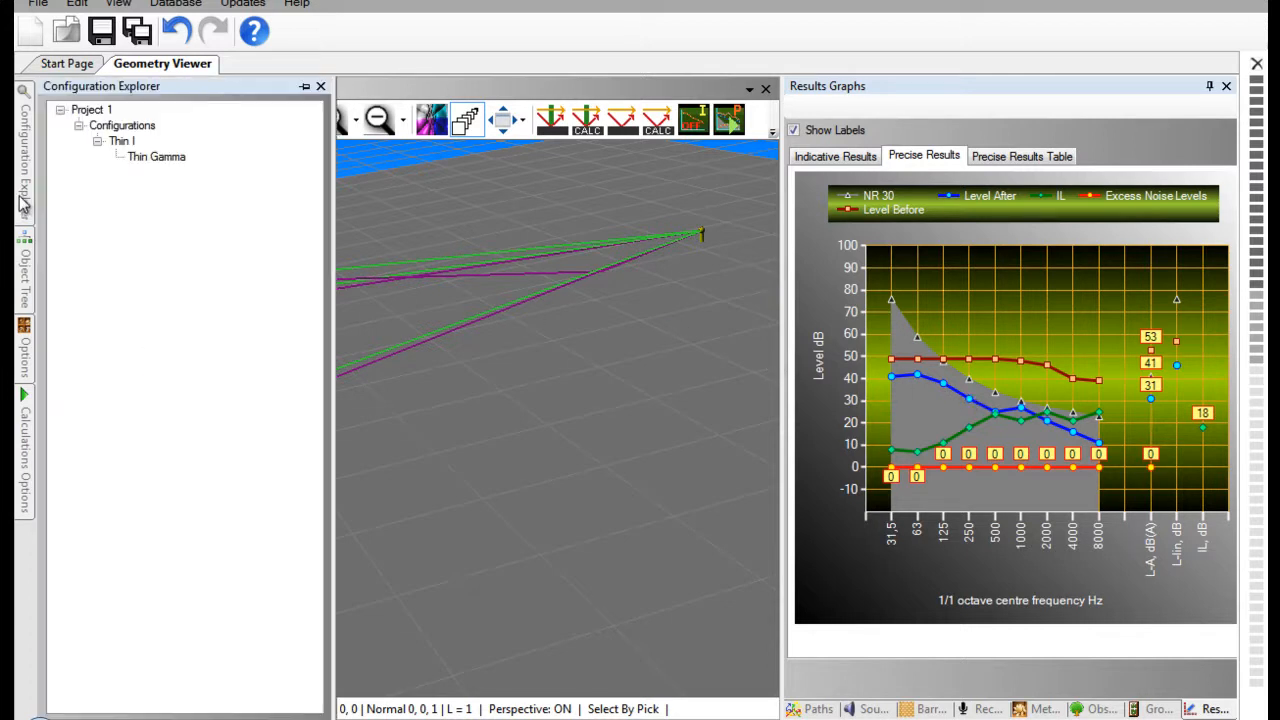
pyautogui.doubleClick(157, 160)
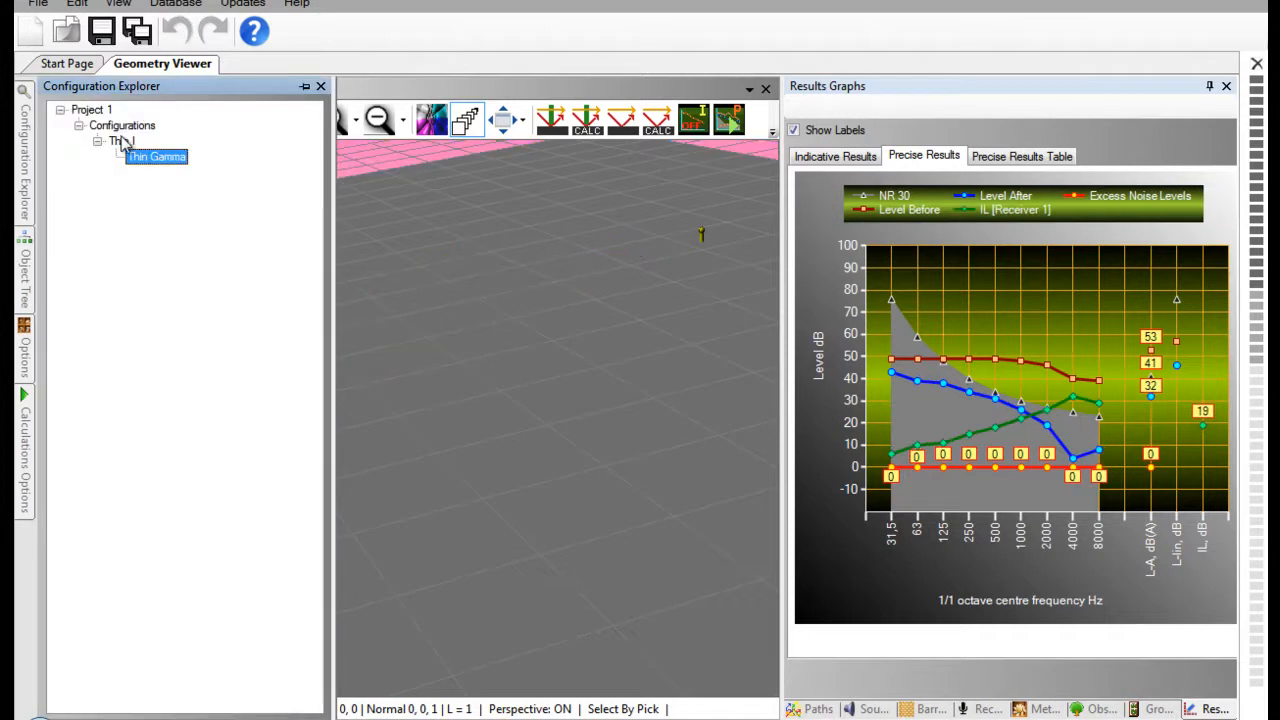
pyautogui.click(121, 142)
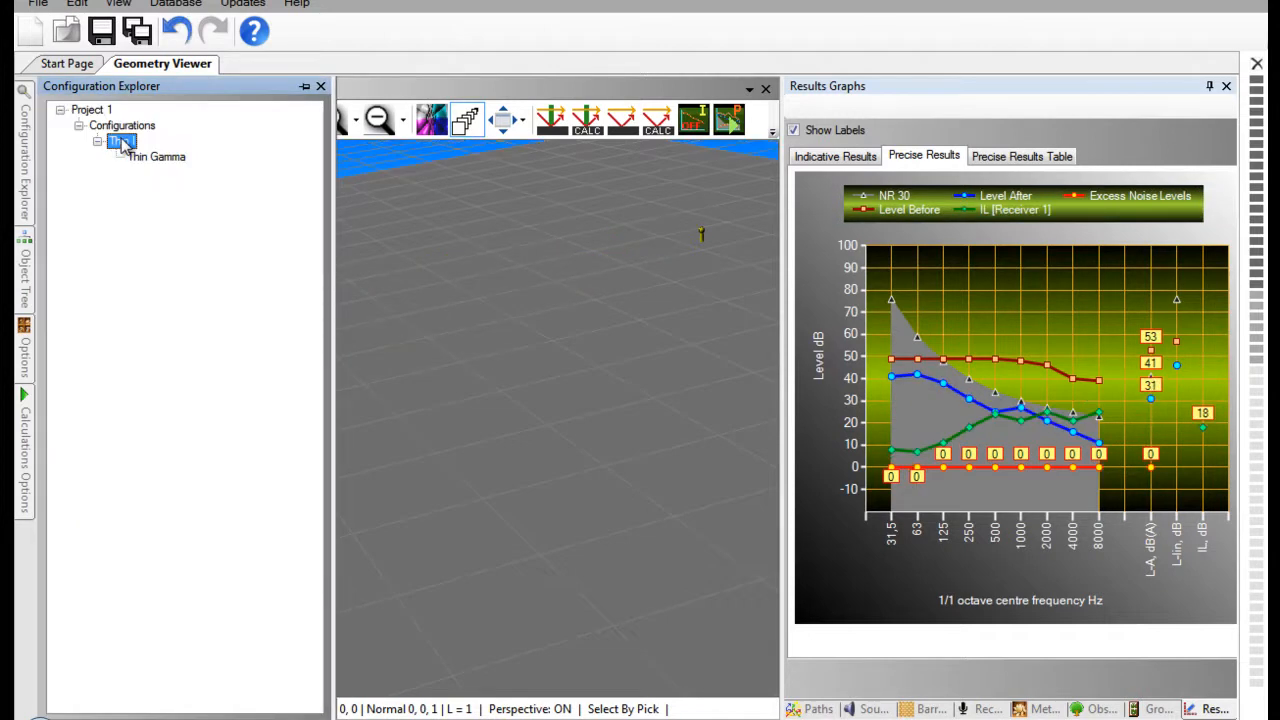
pyautogui.click(142, 161)
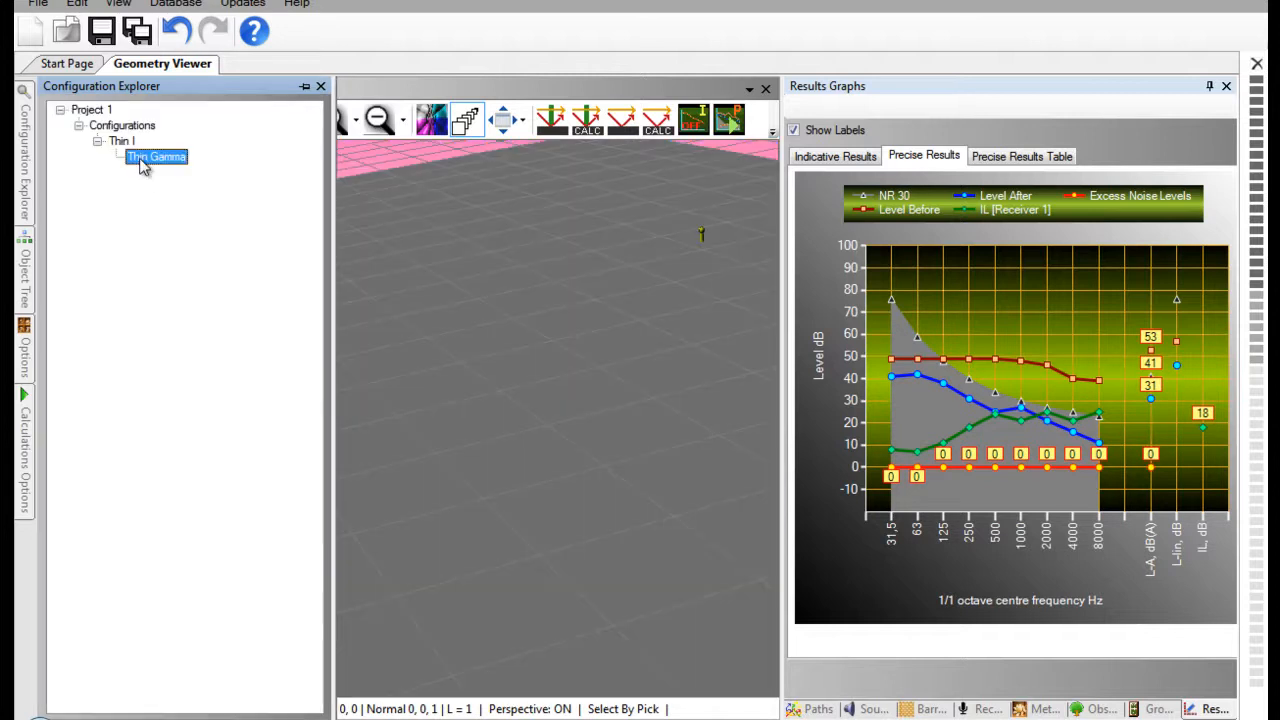
pyautogui.click(368, 173)
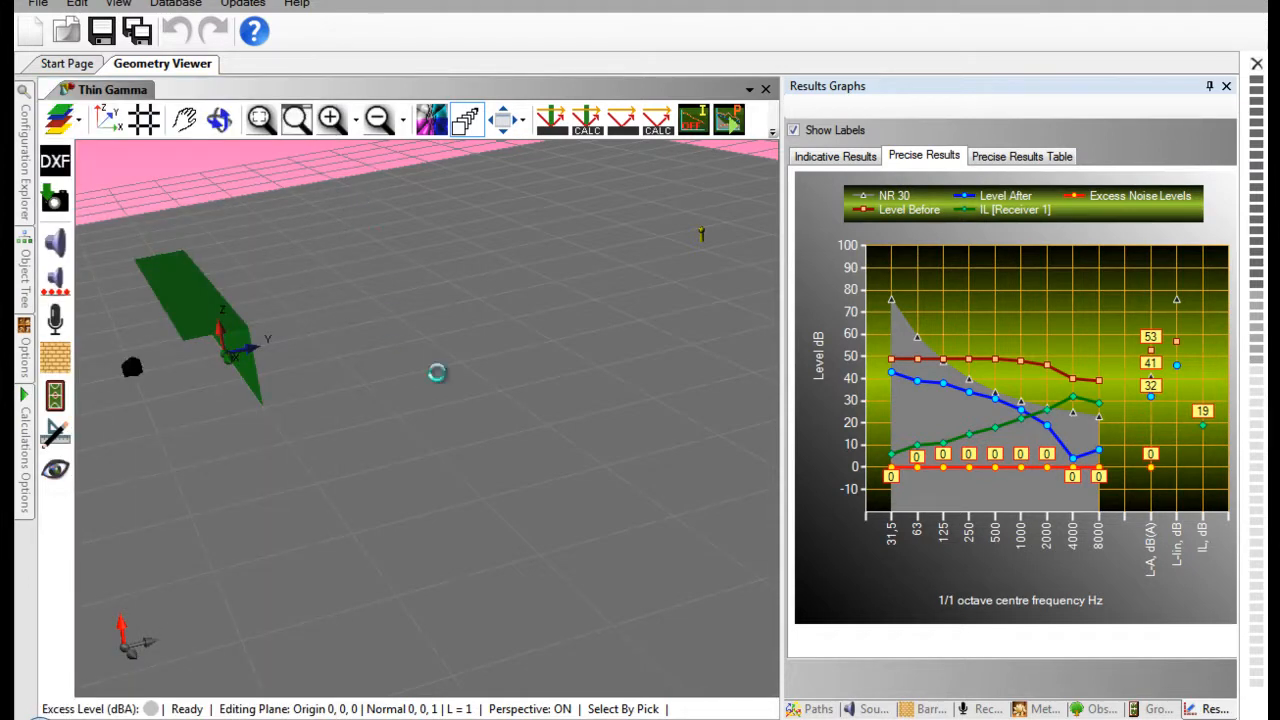
# - Examine the calculated IL curves for Receiver 1 in the Output Window results
pyautogui.moveTo(464, 712)
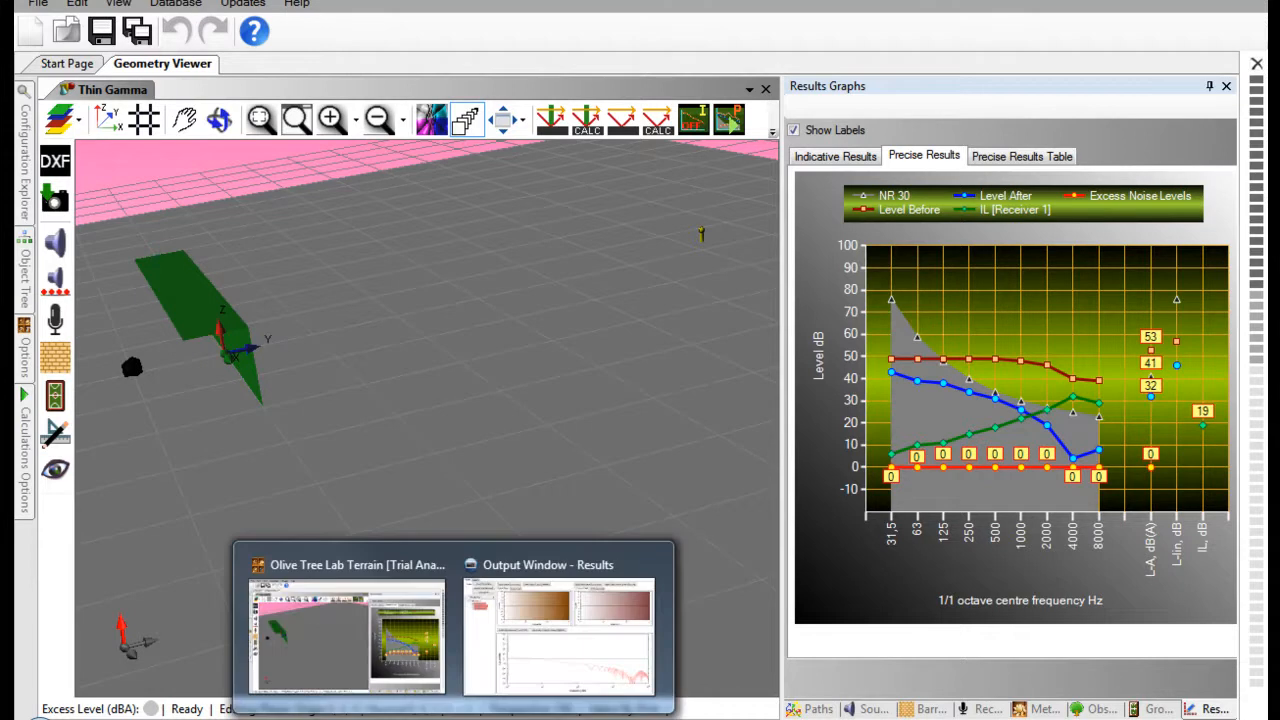
pyautogui.click(520, 563)
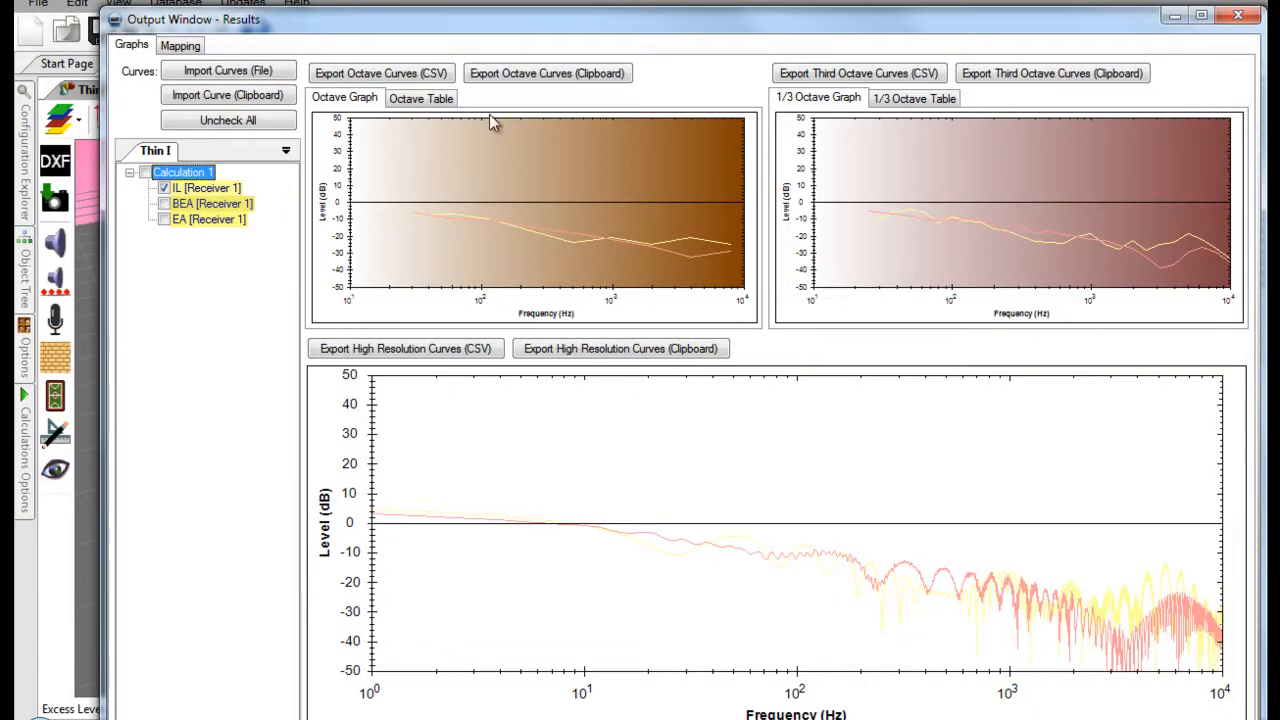
pyautogui.moveTo(483, 27); pyautogui.dragTo(452, 0)
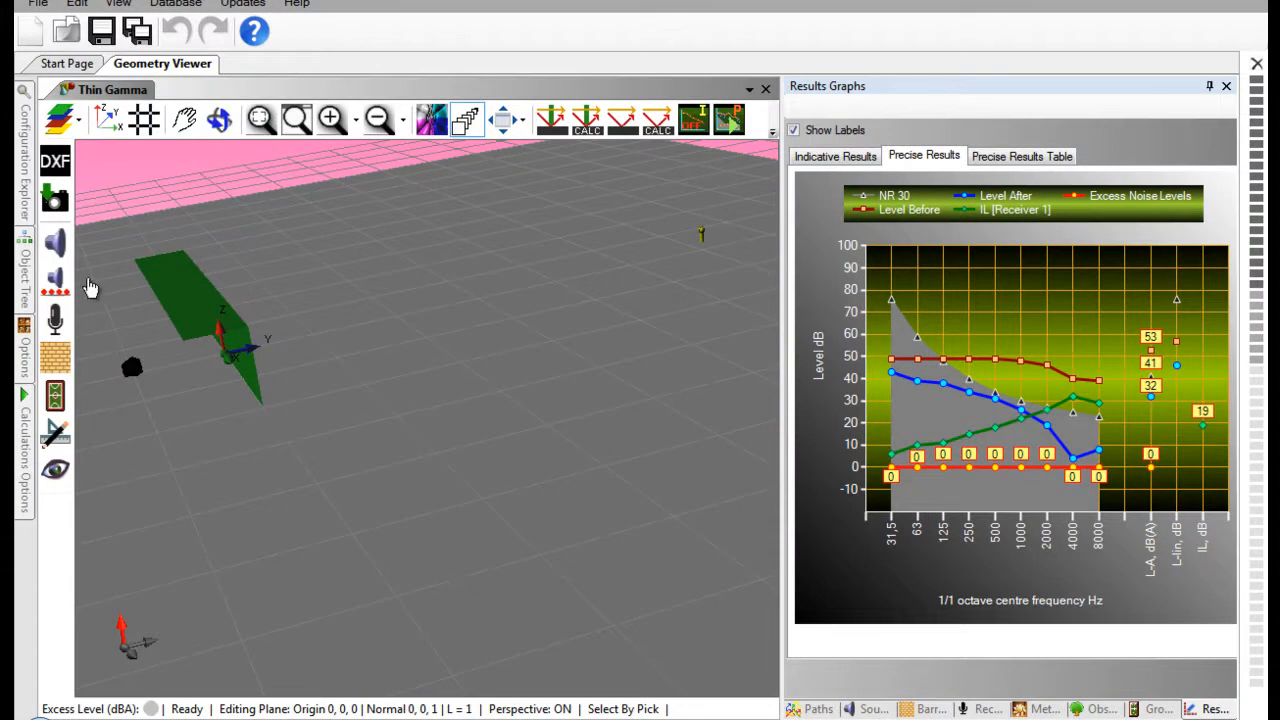
# - Add a new standard configuration to the project
pyautogui.click(30, 198)
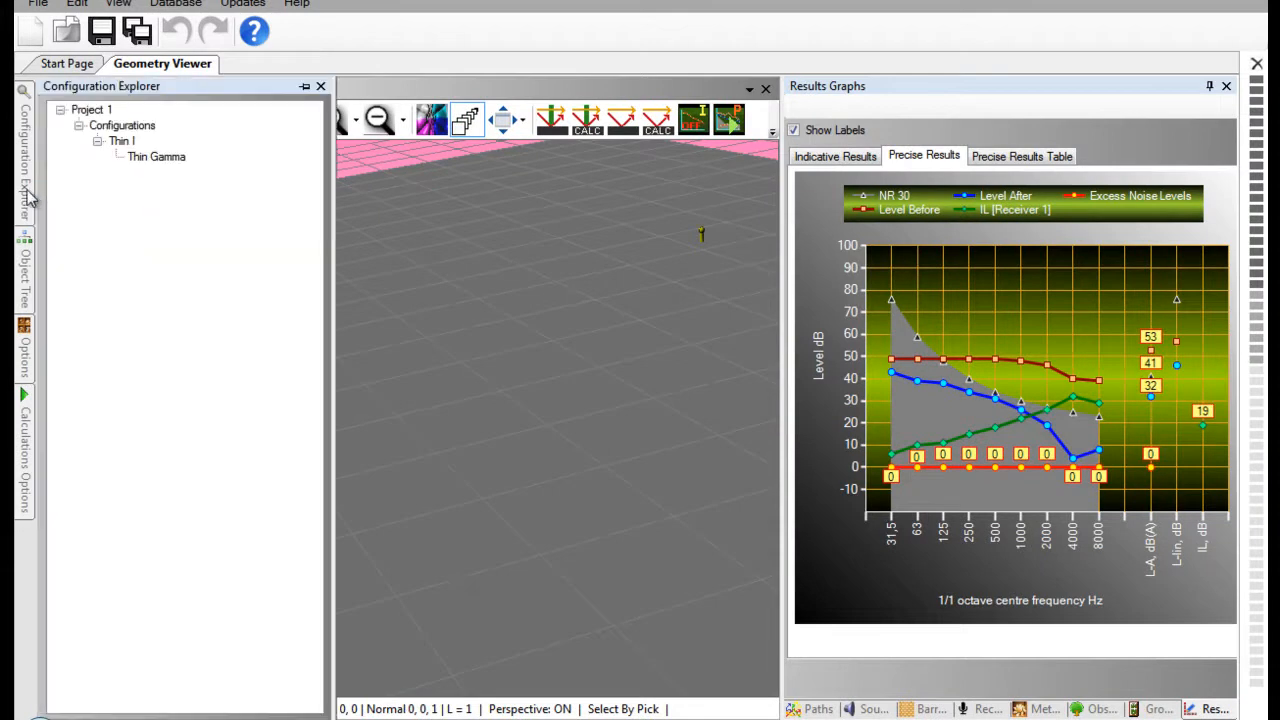
pyautogui.click(137, 130)
pyautogui.rightClick(137, 130)
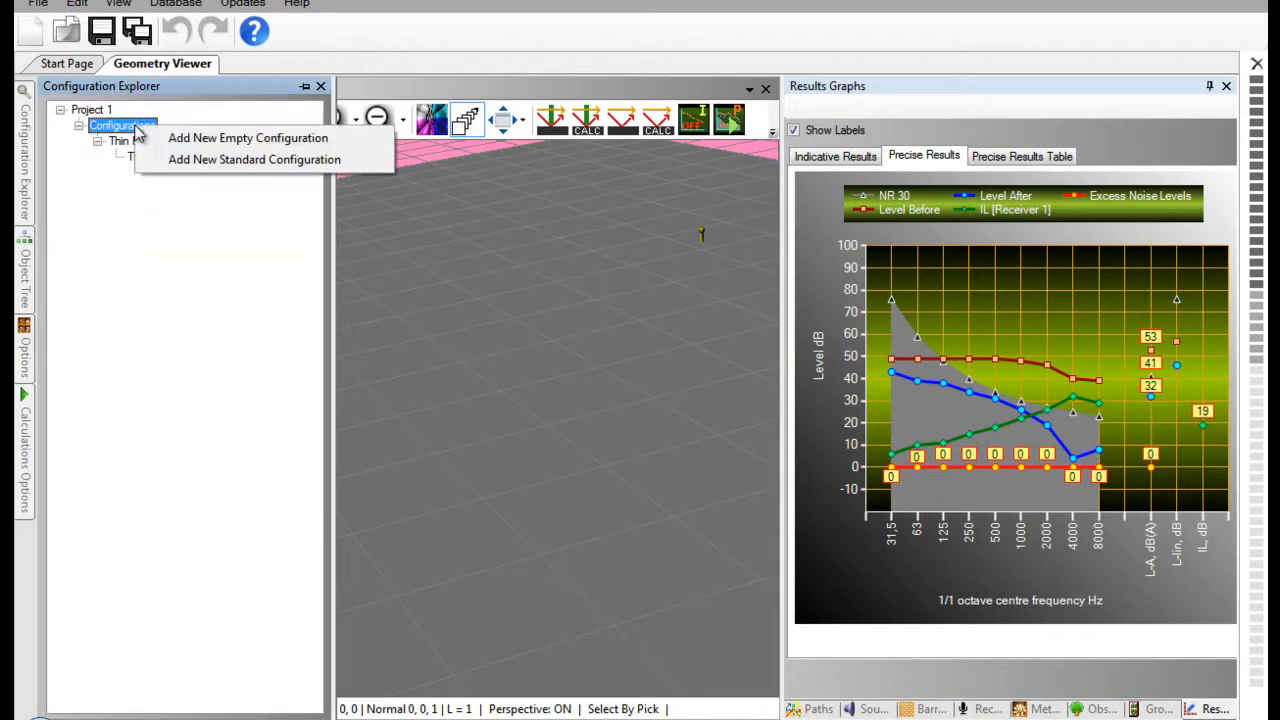
pyautogui.click(198, 160)
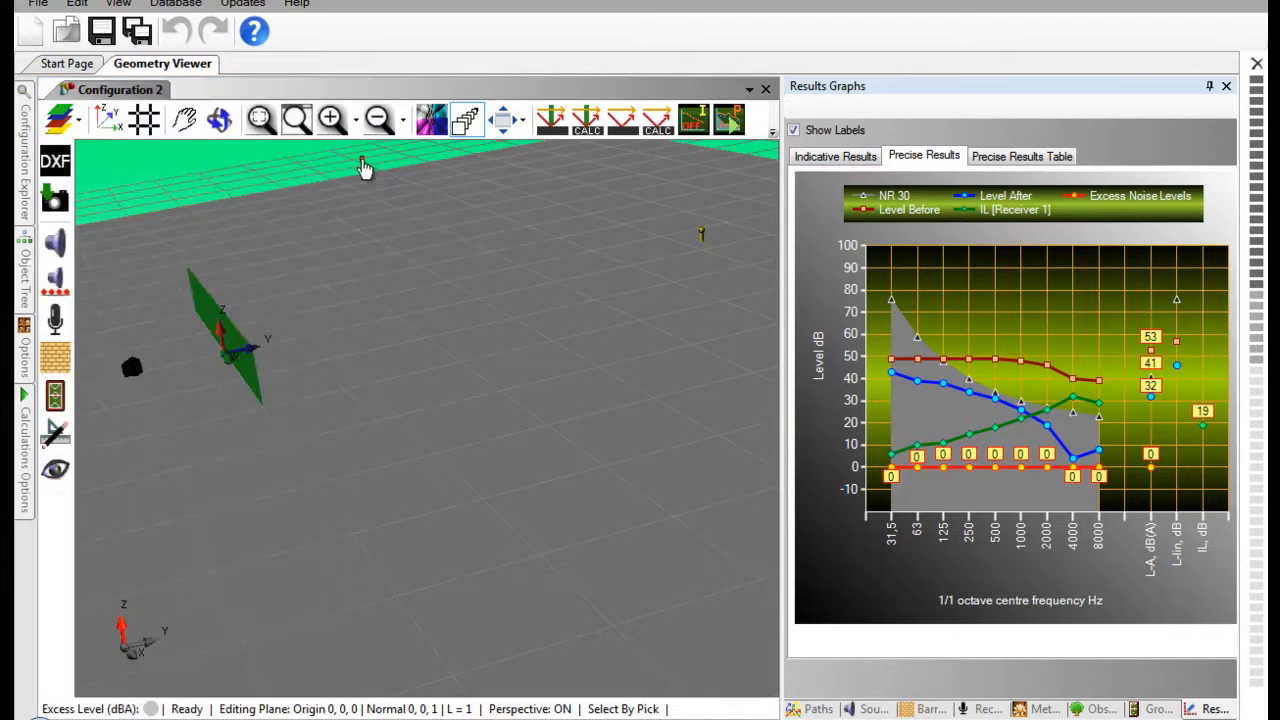
# - Make the barrier in the new standard configuration infinite
pyautogui.click(222, 330)
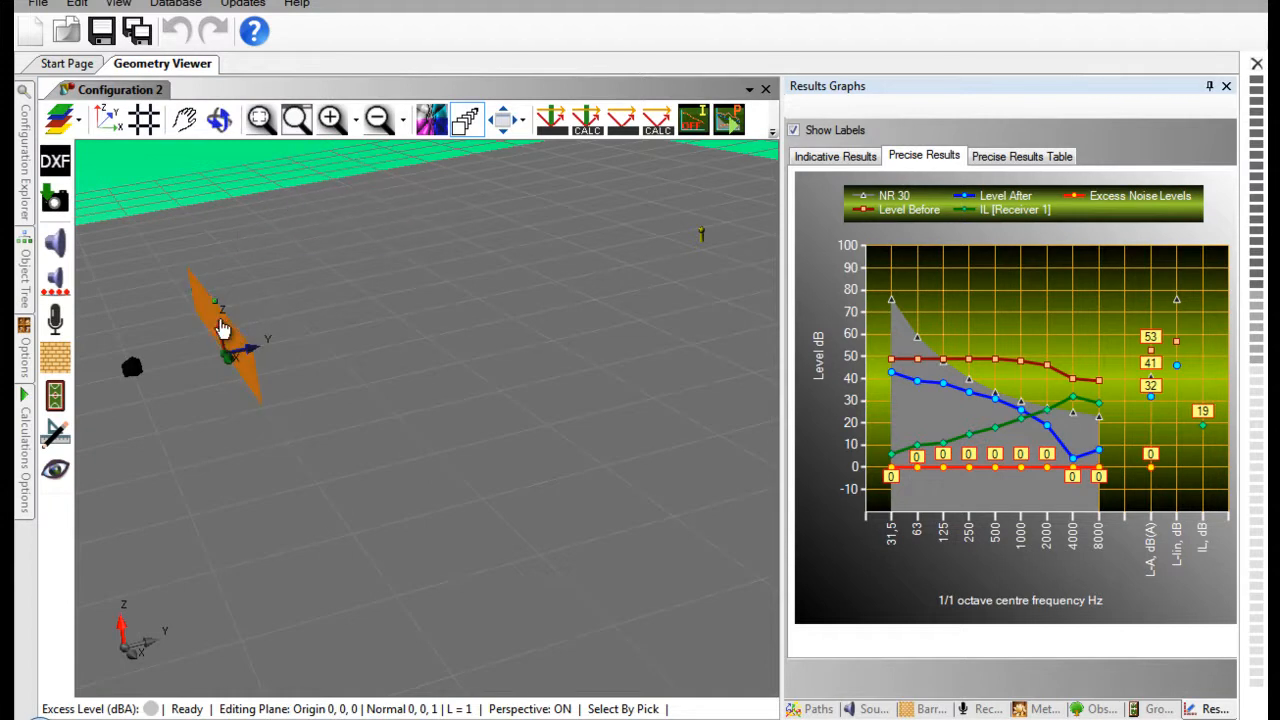
pyautogui.rightClick(222, 330)
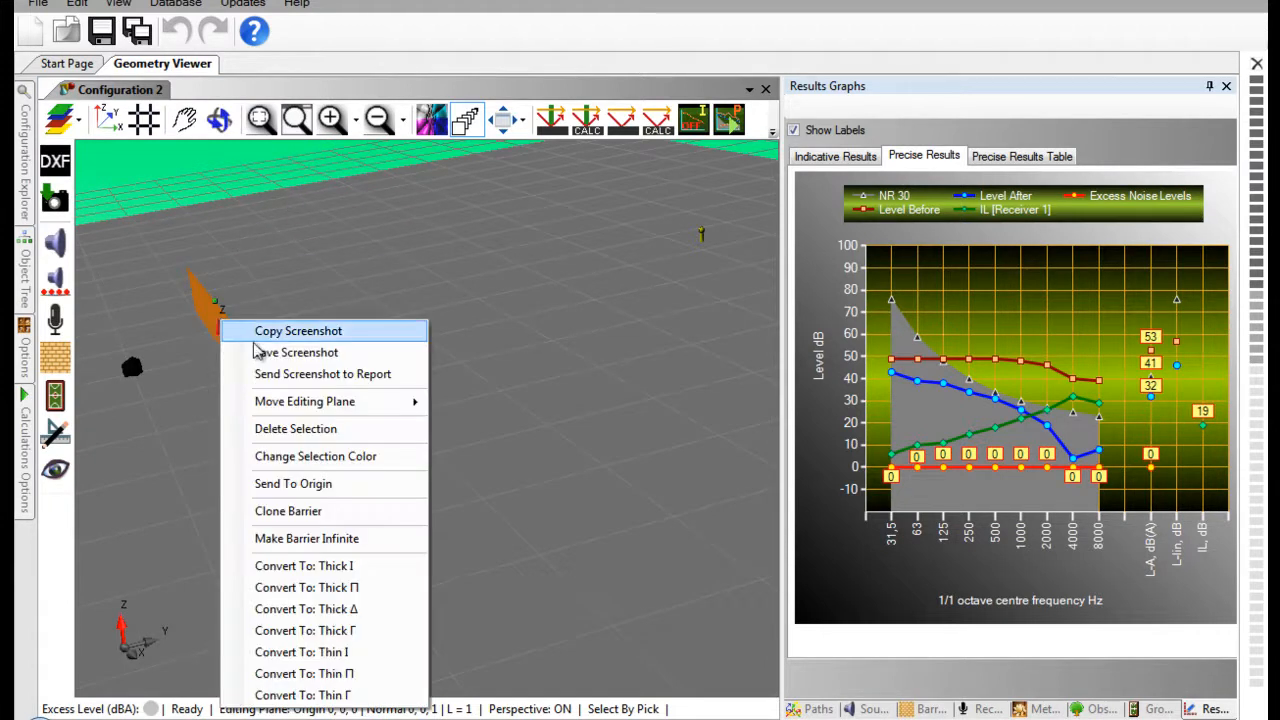
pyautogui.click(305, 541)
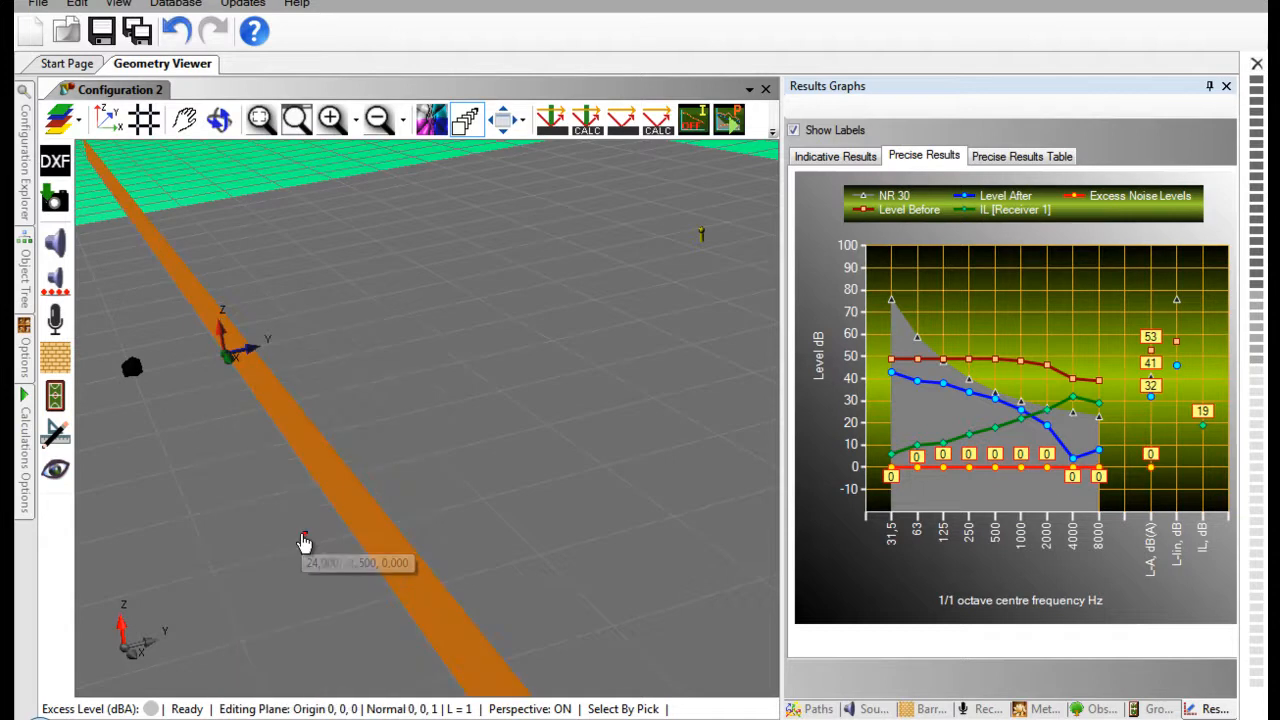
pyautogui.moveTo(277, 477); pyautogui.dragTo(509, 484, button='middle')
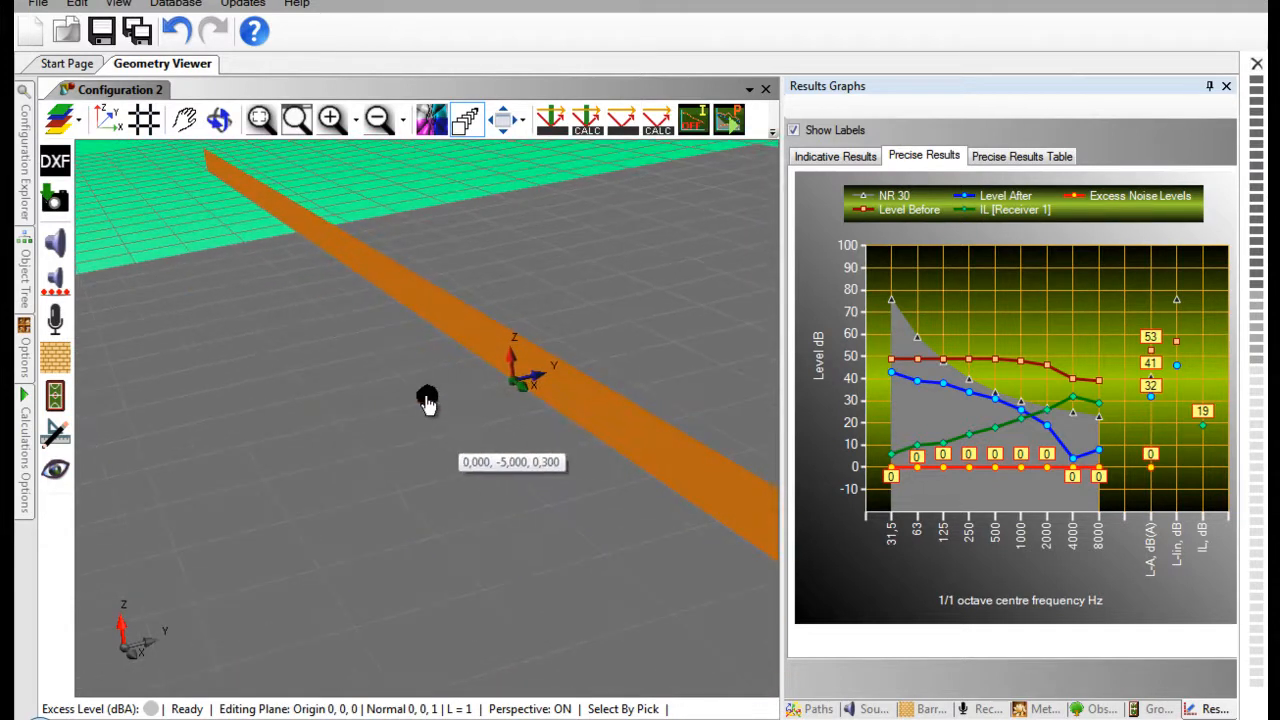
# - Delete the point source and draw a line source parallel to the barrier from (-19, -5, 0) to (21, -5, 0)
pyautogui.click(427, 398)
pyautogui.moveTo(428, 403); pyautogui.dragTo(60, 285)
pyautogui.click(61, 287)
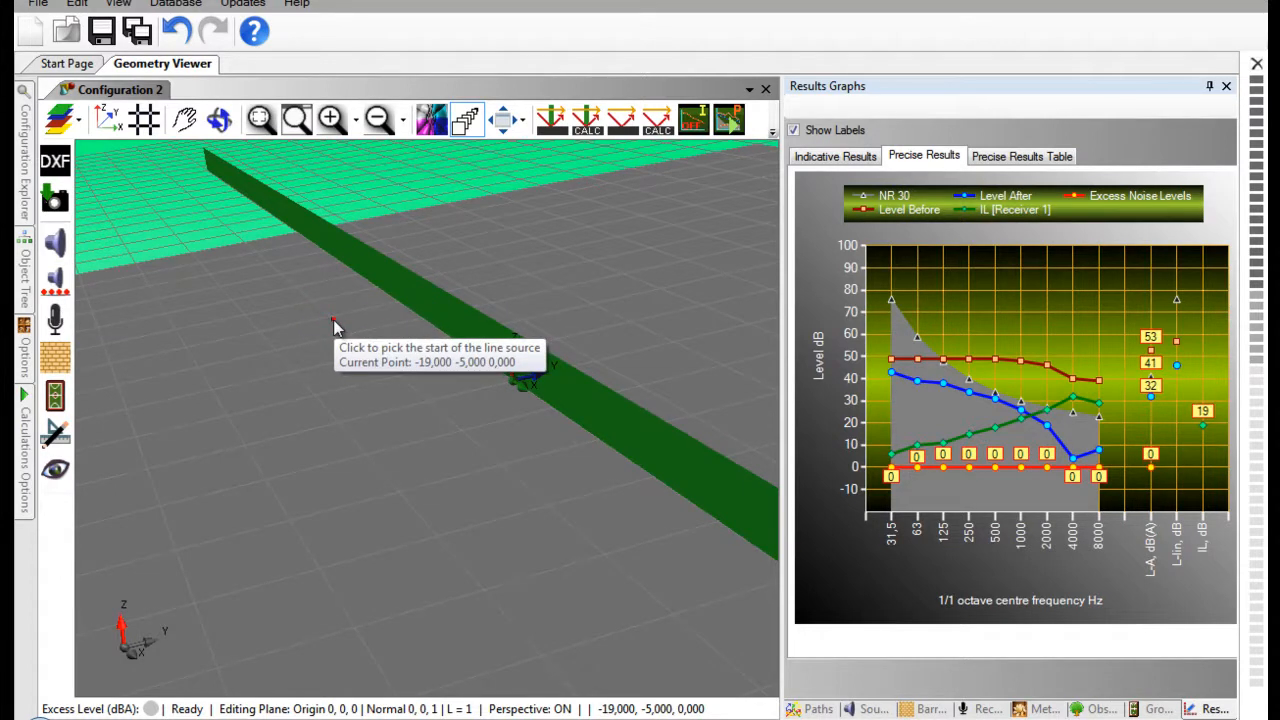
pyautogui.click(335, 327)
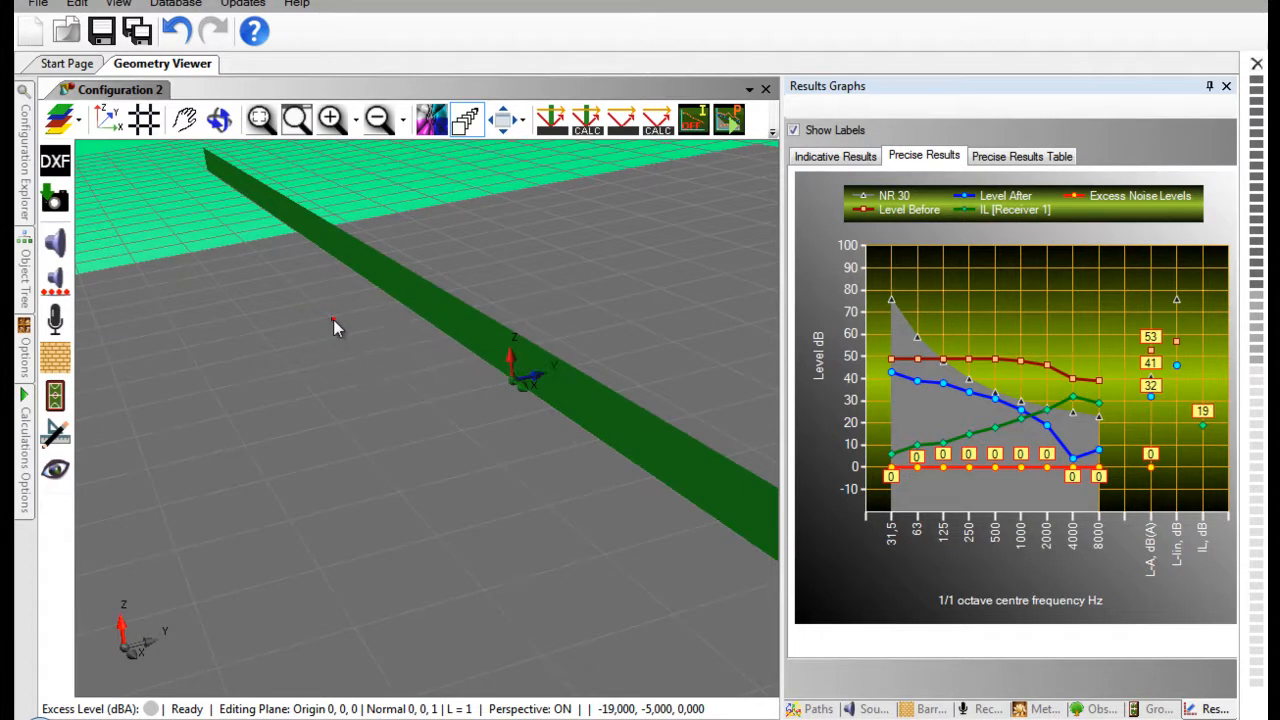
pyautogui.click(593, 547)
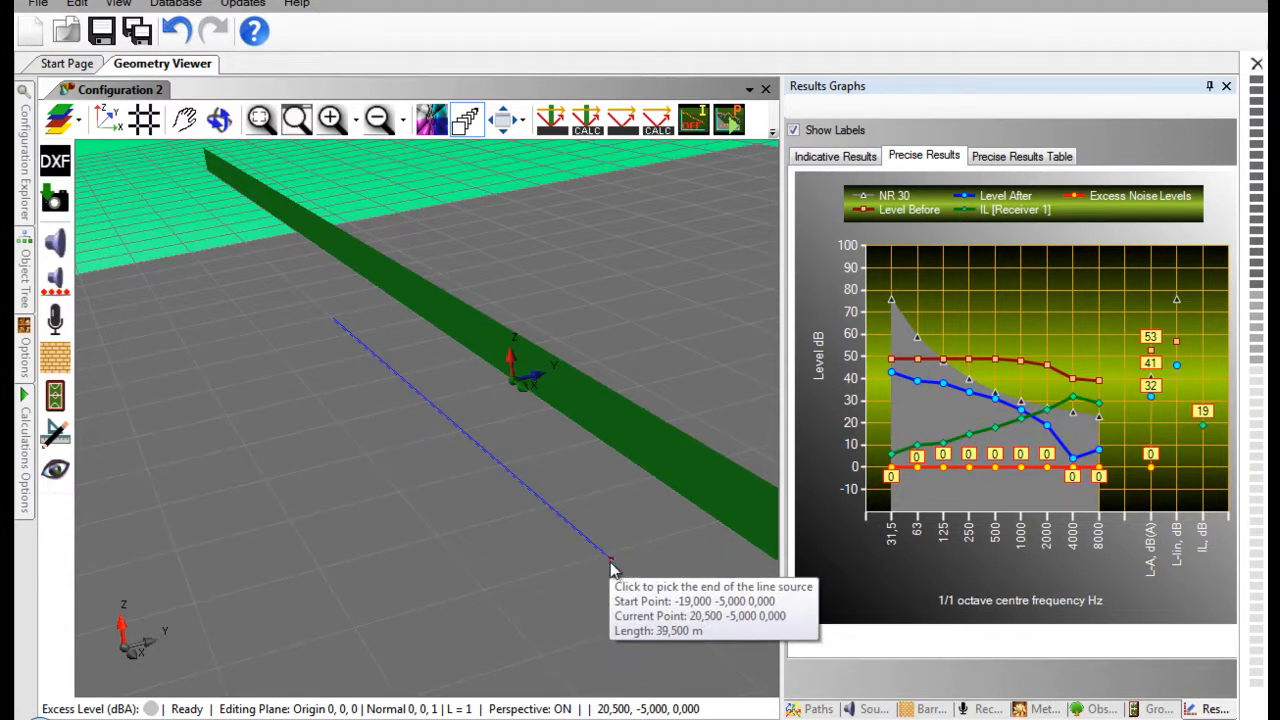
pyautogui.click(617, 573)
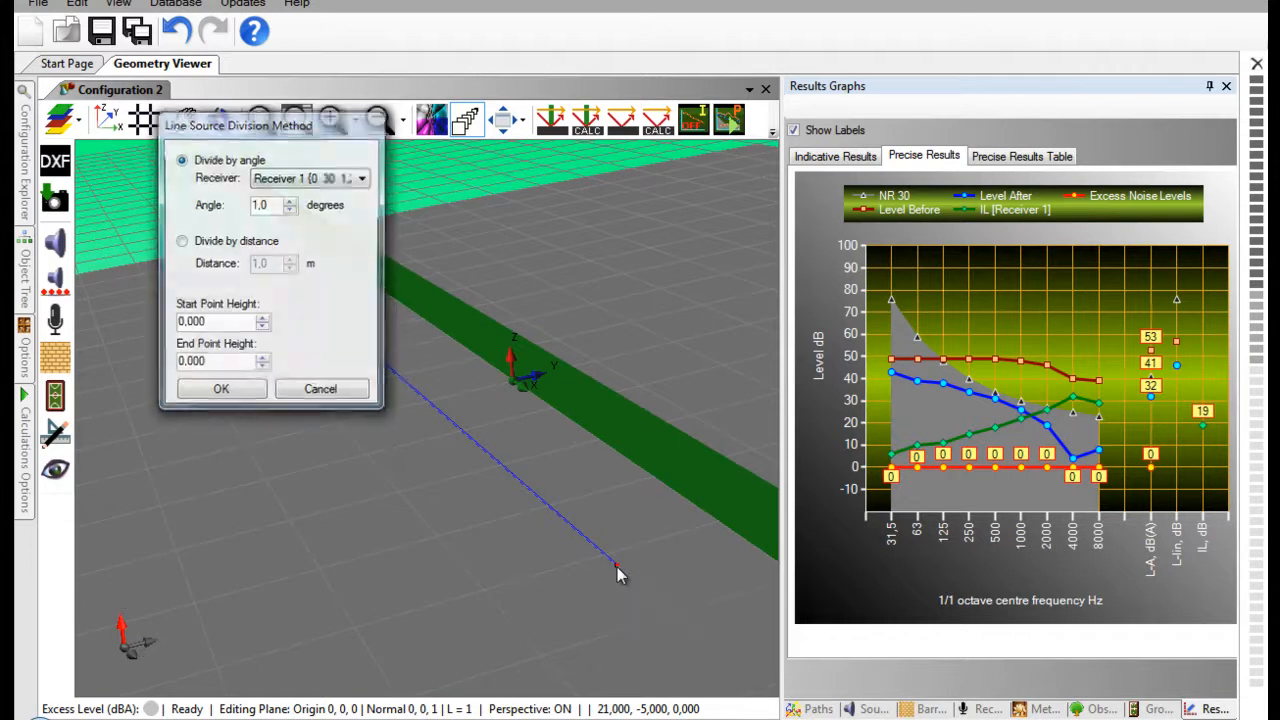
# - Divide the line source by distance every 4 m, with start and end point heights of 1 m
pyautogui.moveTo(210, 323); pyautogui.dragTo(145, 317)
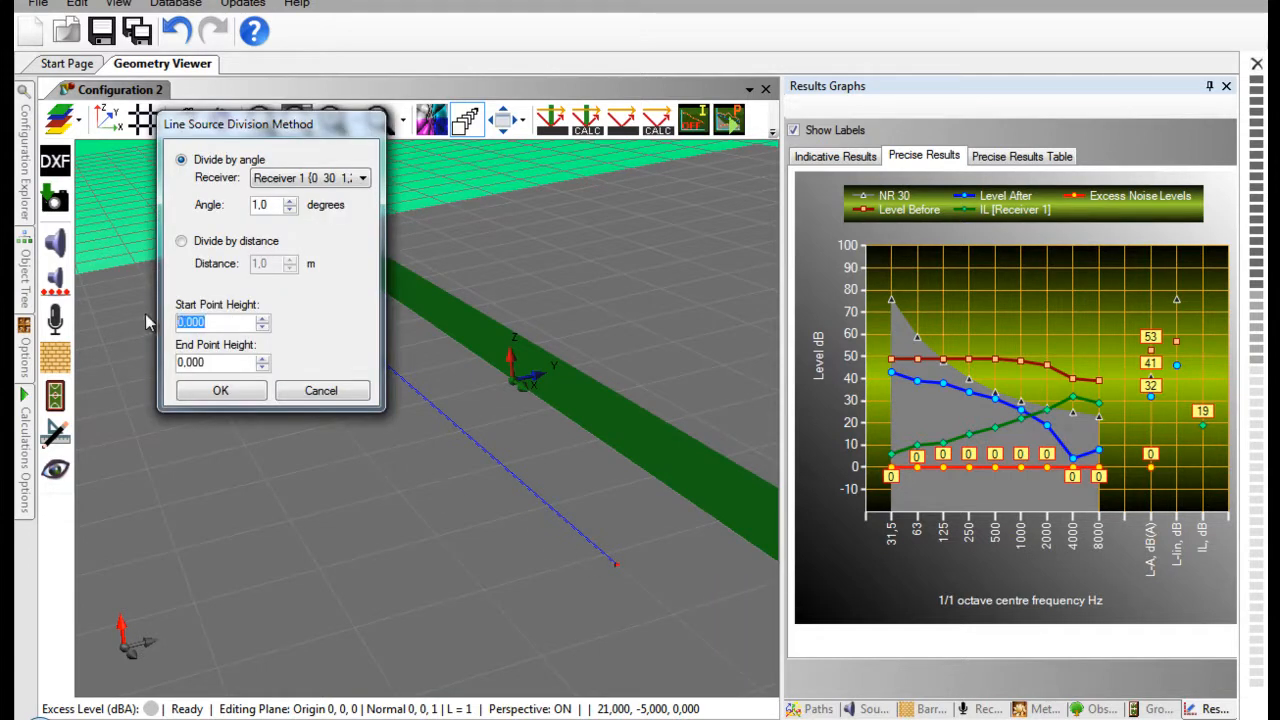
pyautogui.click(183, 245)
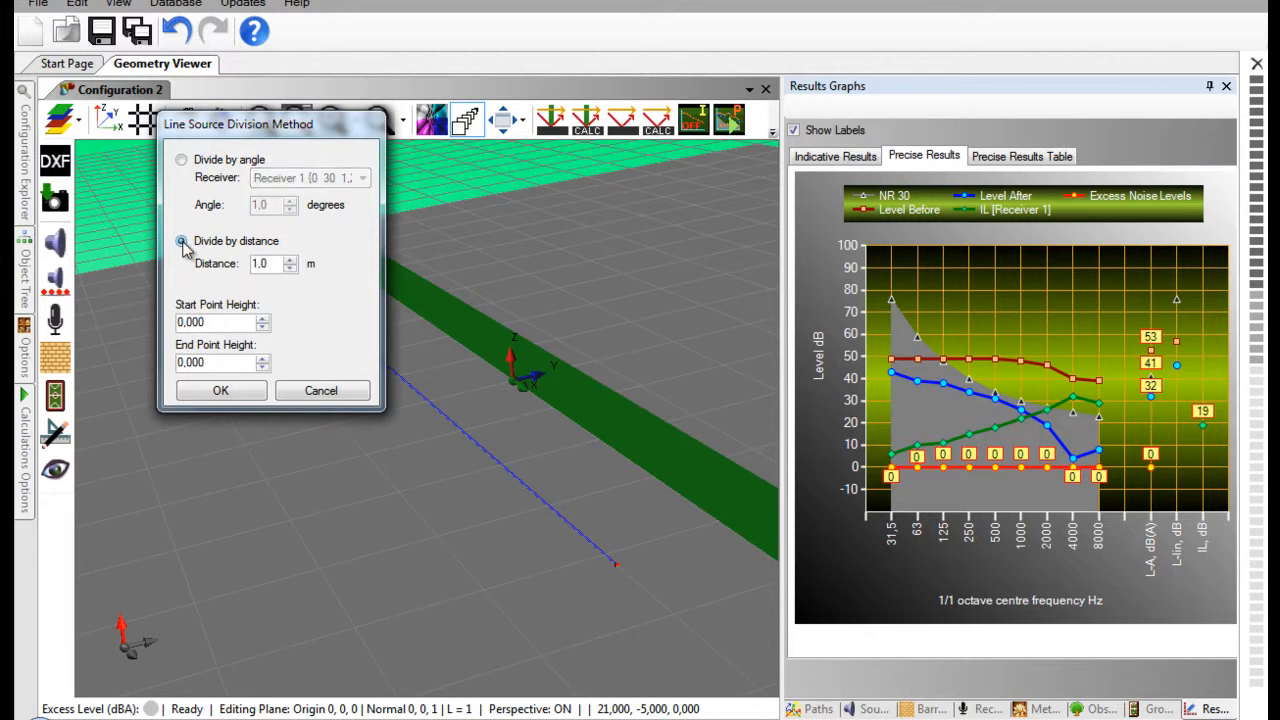
pyautogui.moveTo(276, 264); pyautogui.dragTo(230, 272)
pyautogui.write('4')
pyautogui.press('Tab')
pyautogui.write('1')
pyautogui.moveTo(216, 362); pyautogui.dragTo(155, 363)
pyautogui.write('1')
pyautogui.press('Return')
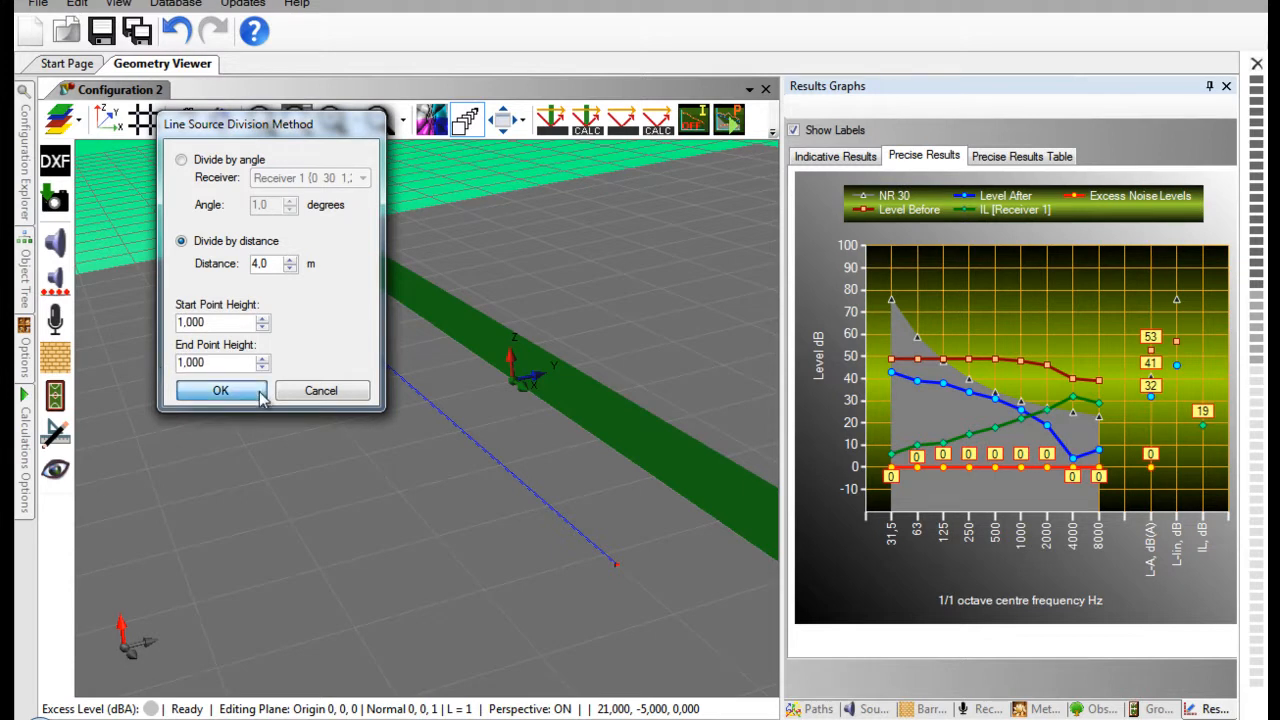
pyautogui.click(220, 390)
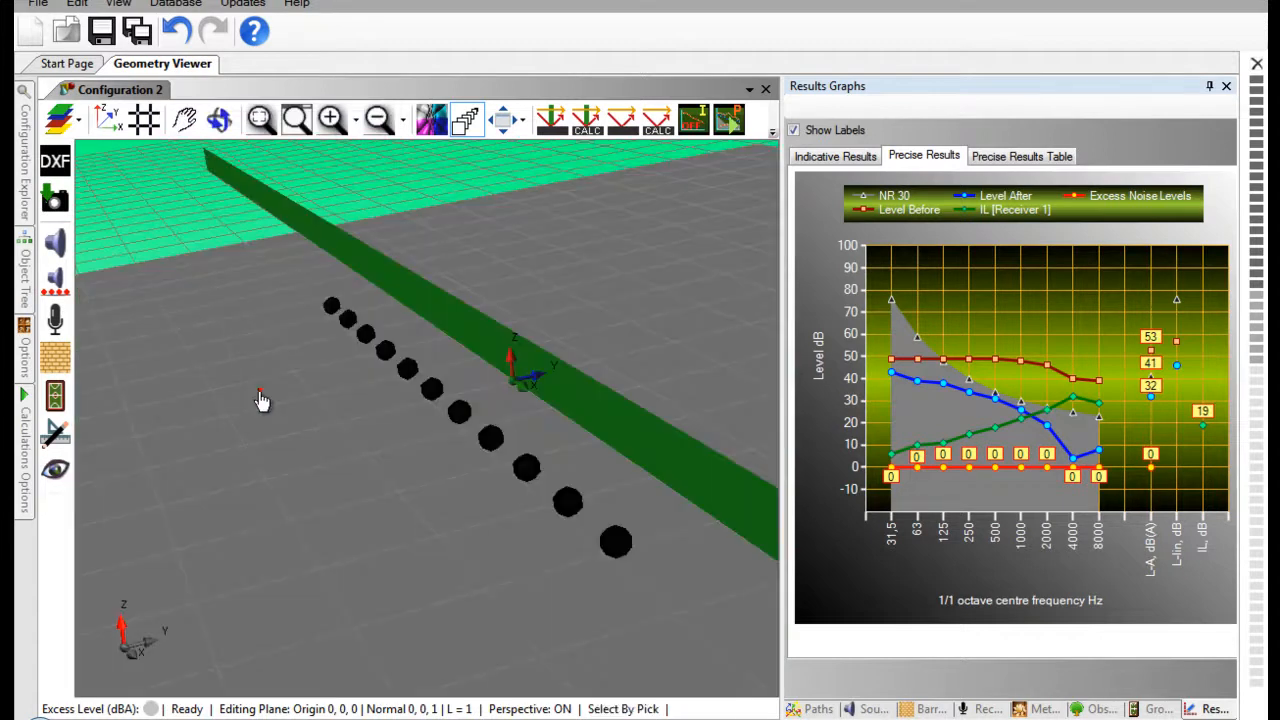
# - Set the number of top strongest paths to 80 and run the precise calculation
pyautogui.scroll(-5, 555, 188)
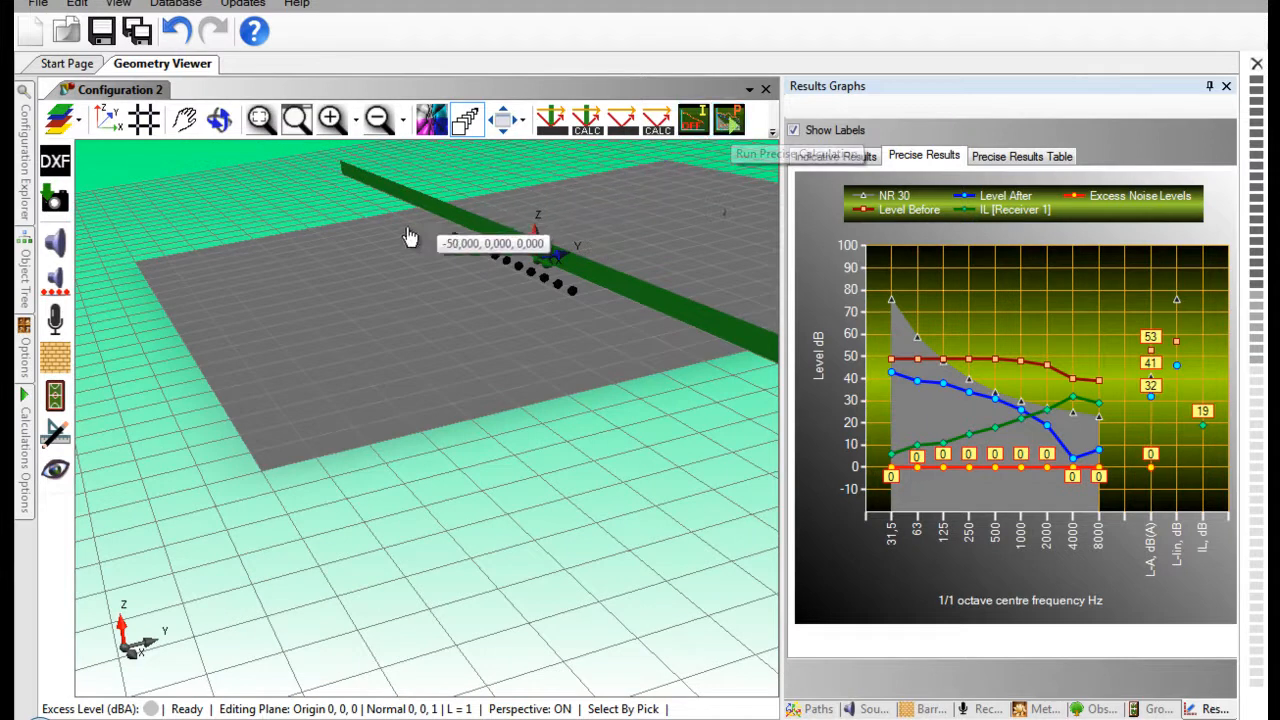
pyautogui.click(25, 420)
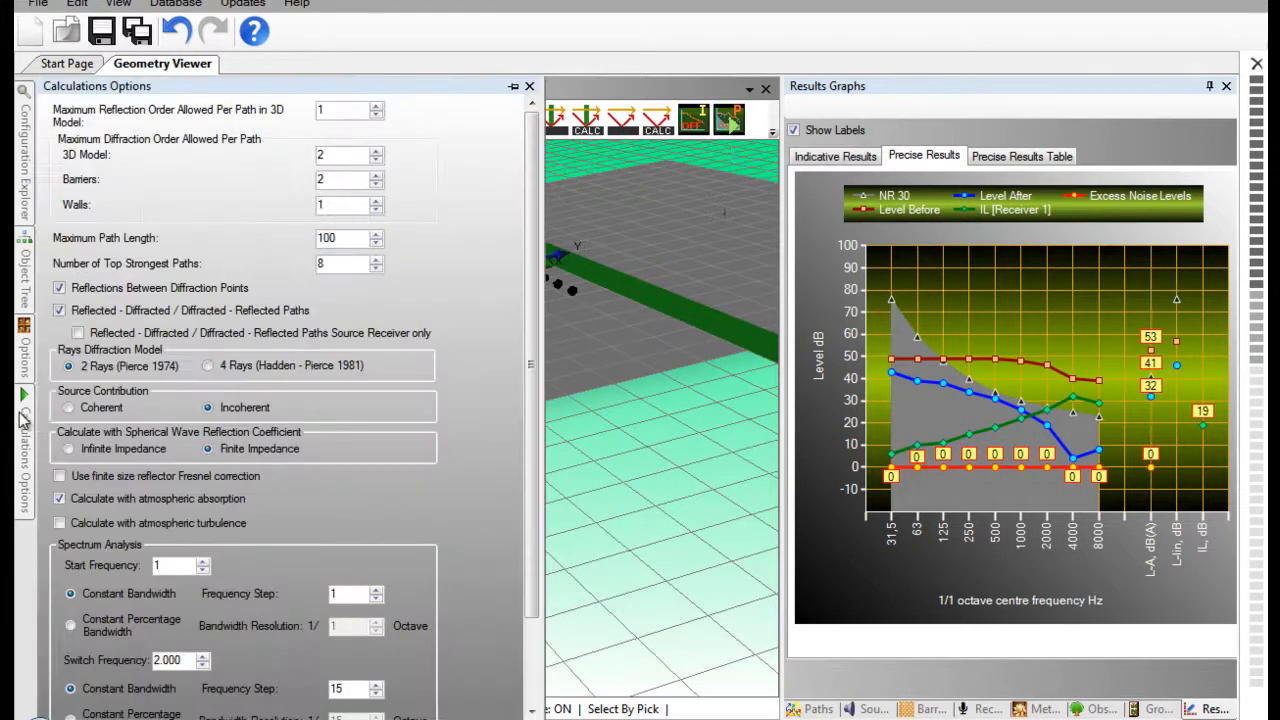
pyautogui.click(326, 264)
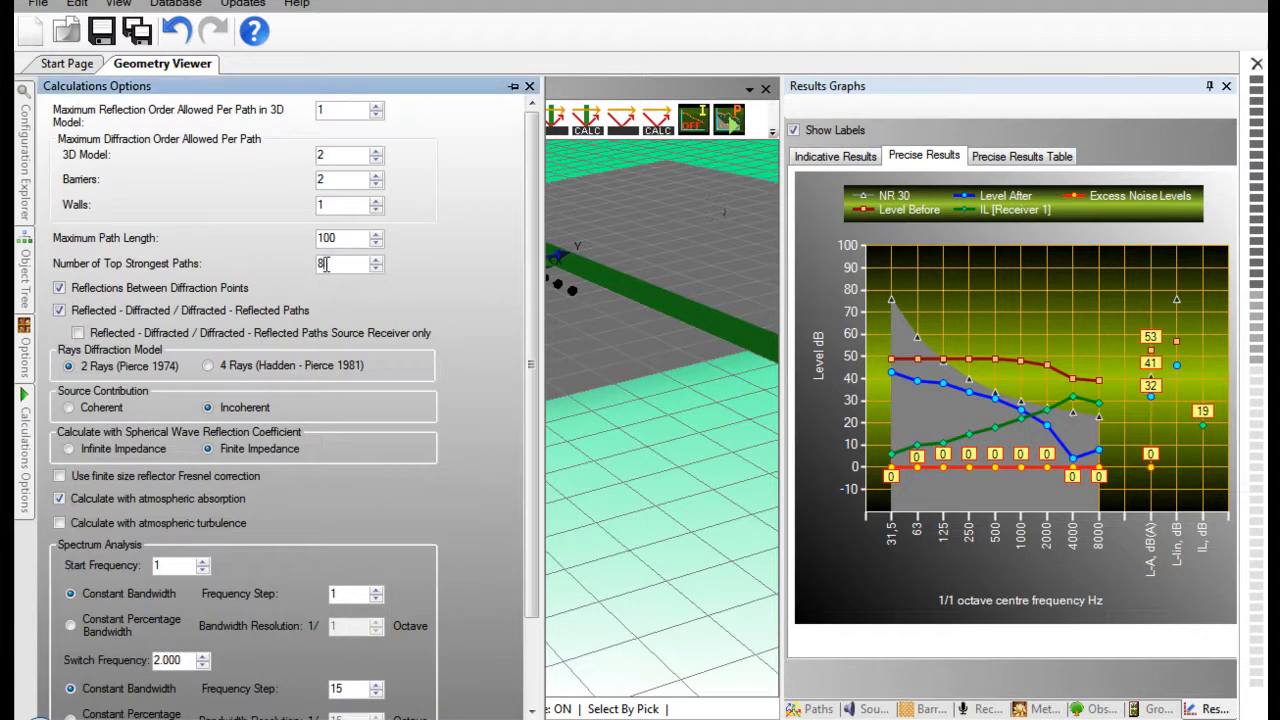
pyautogui.write('0')
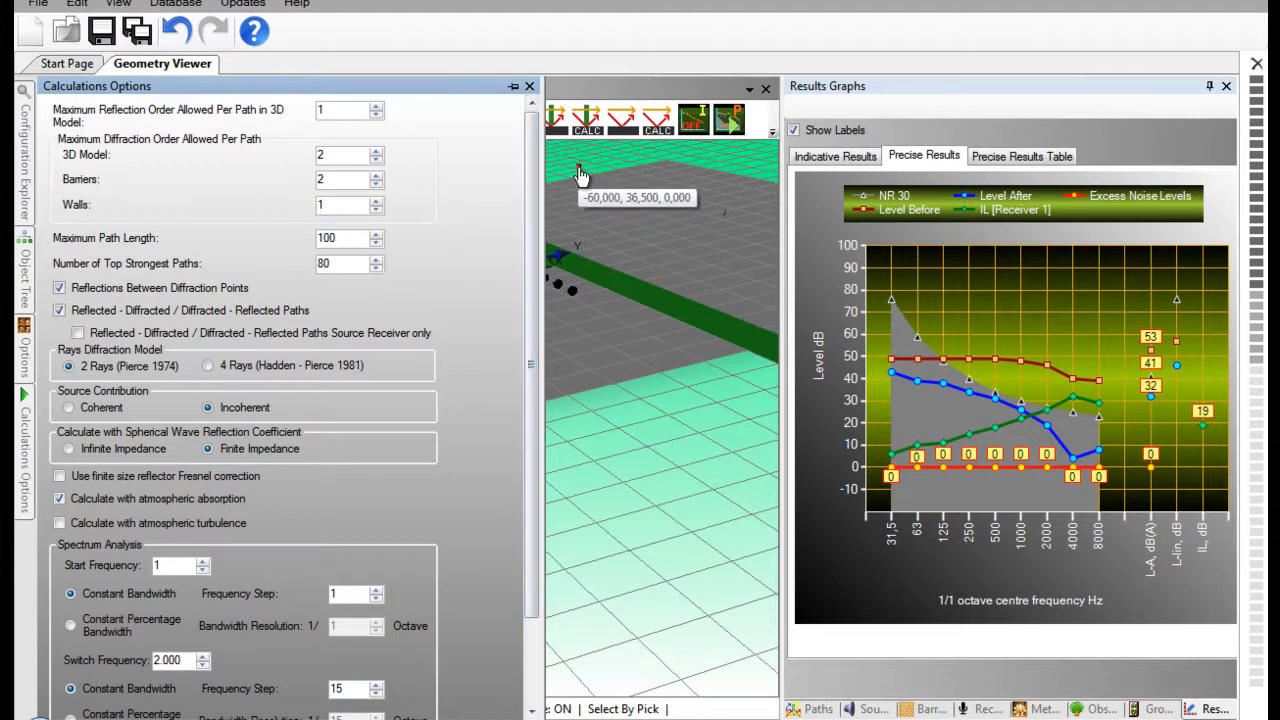
pyautogui.click(731, 121)
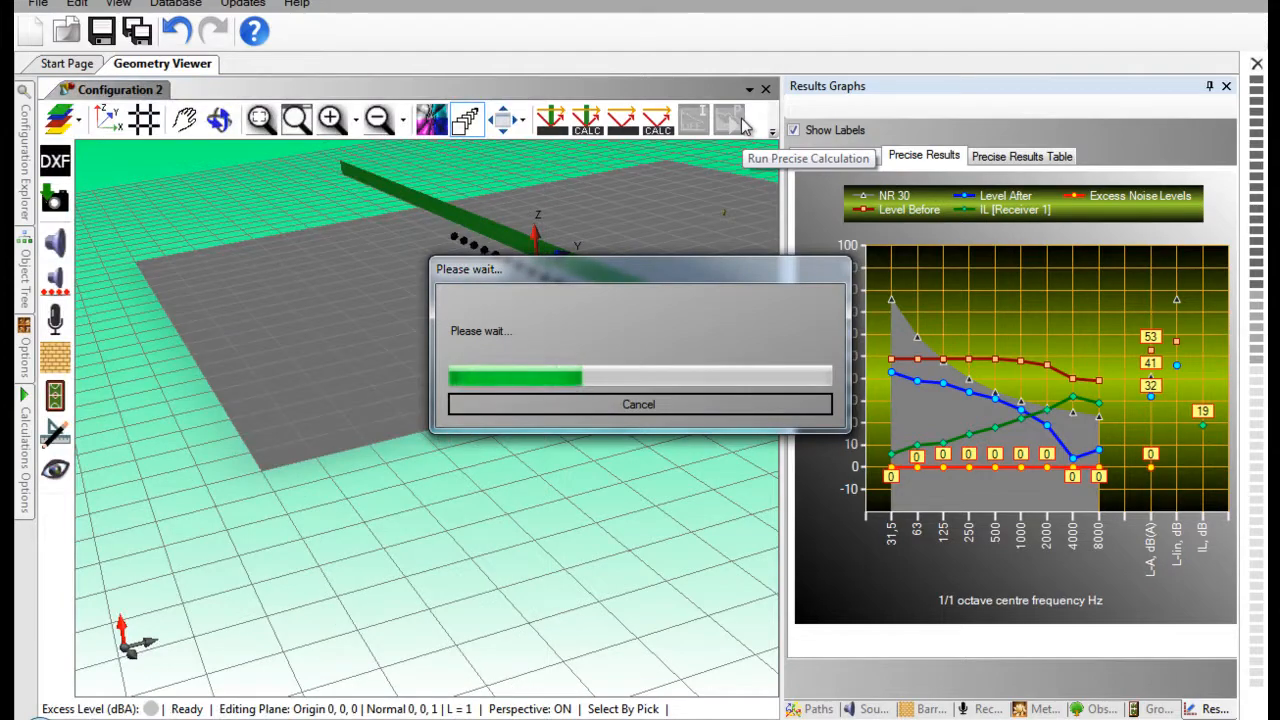